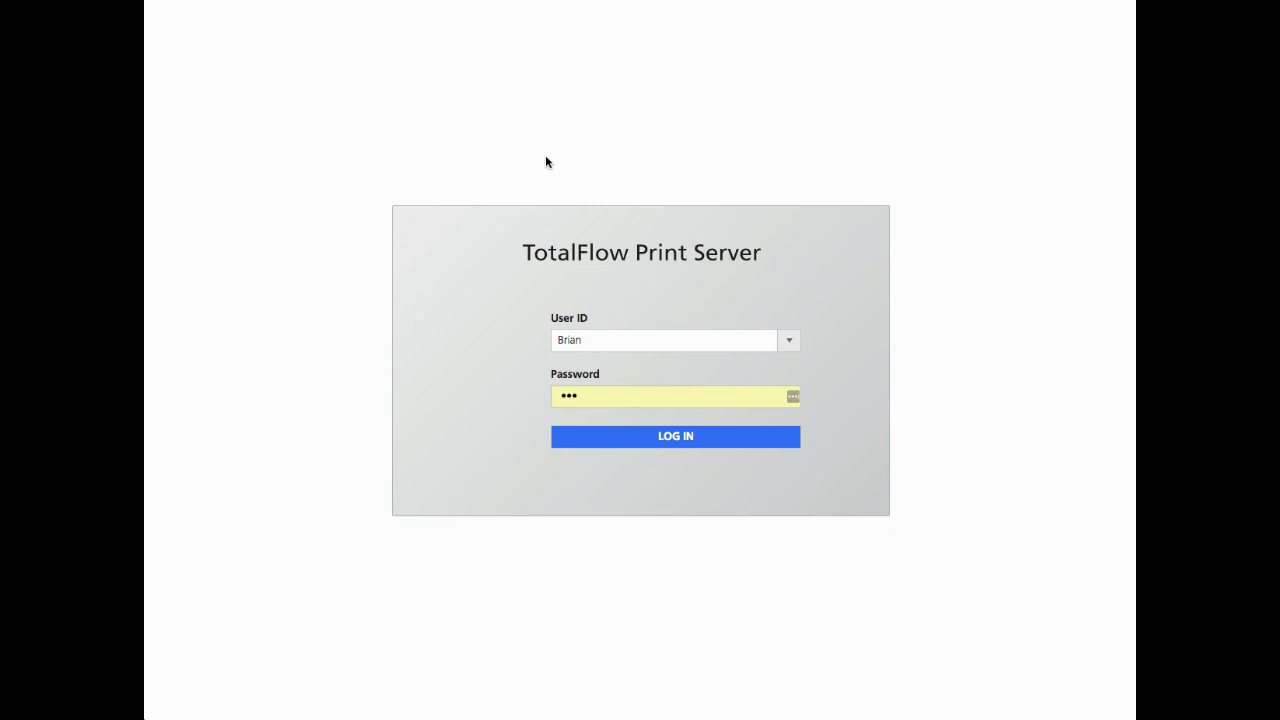
Log in to the print server with the already-filled User ID and Password
click(707, 438)
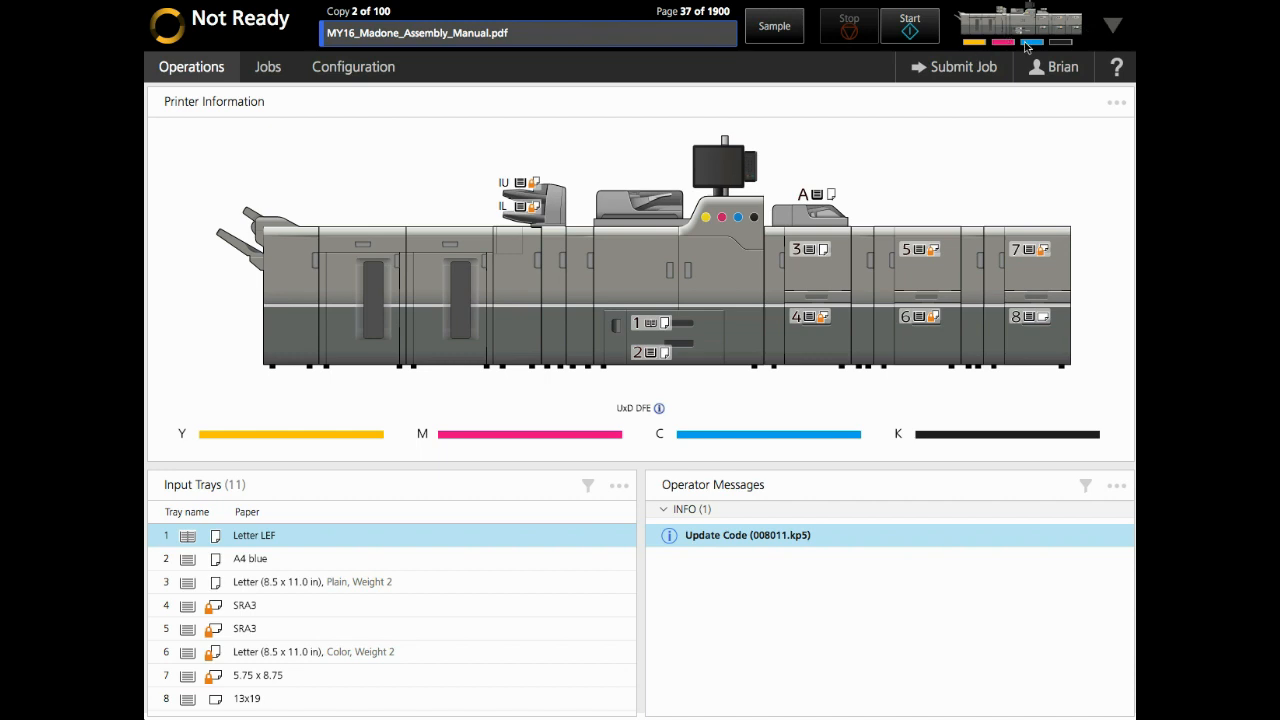
Collapse the Operations dashboard into its compact layout
click(1114, 26)
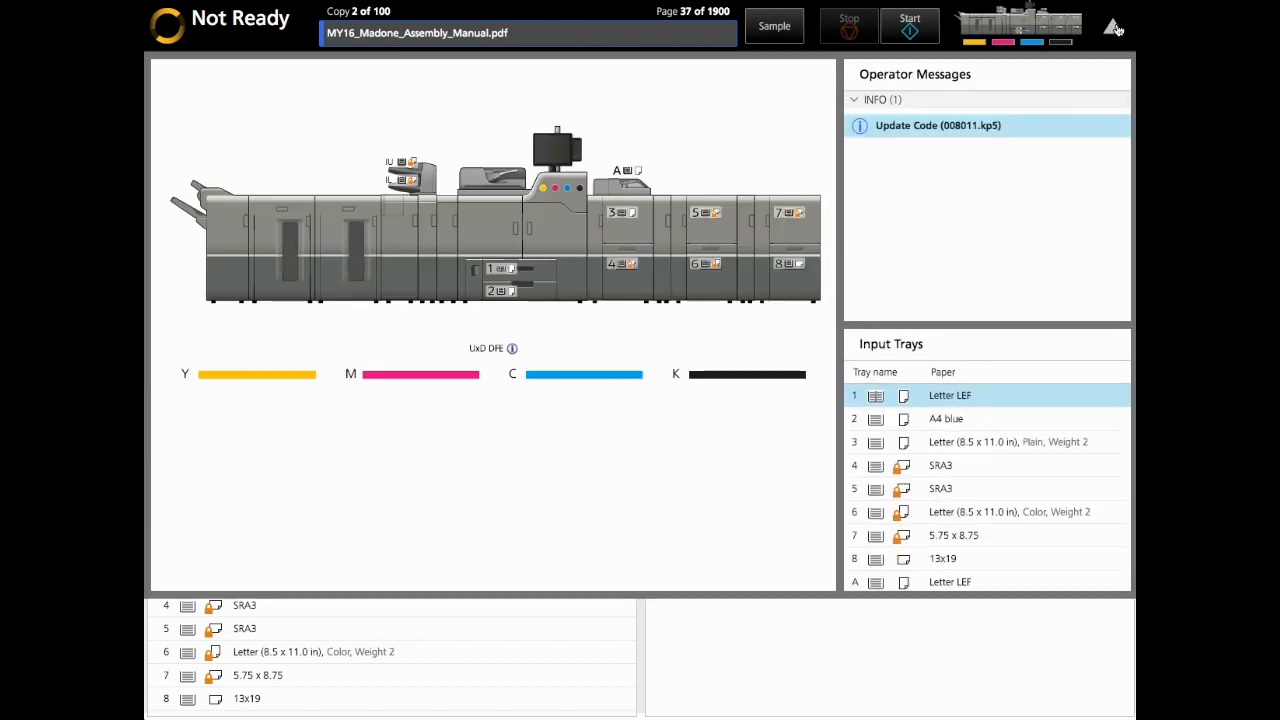
Expand the dashboard layout again and show the Jobs page with active and inactive jobs
click(1114, 28)
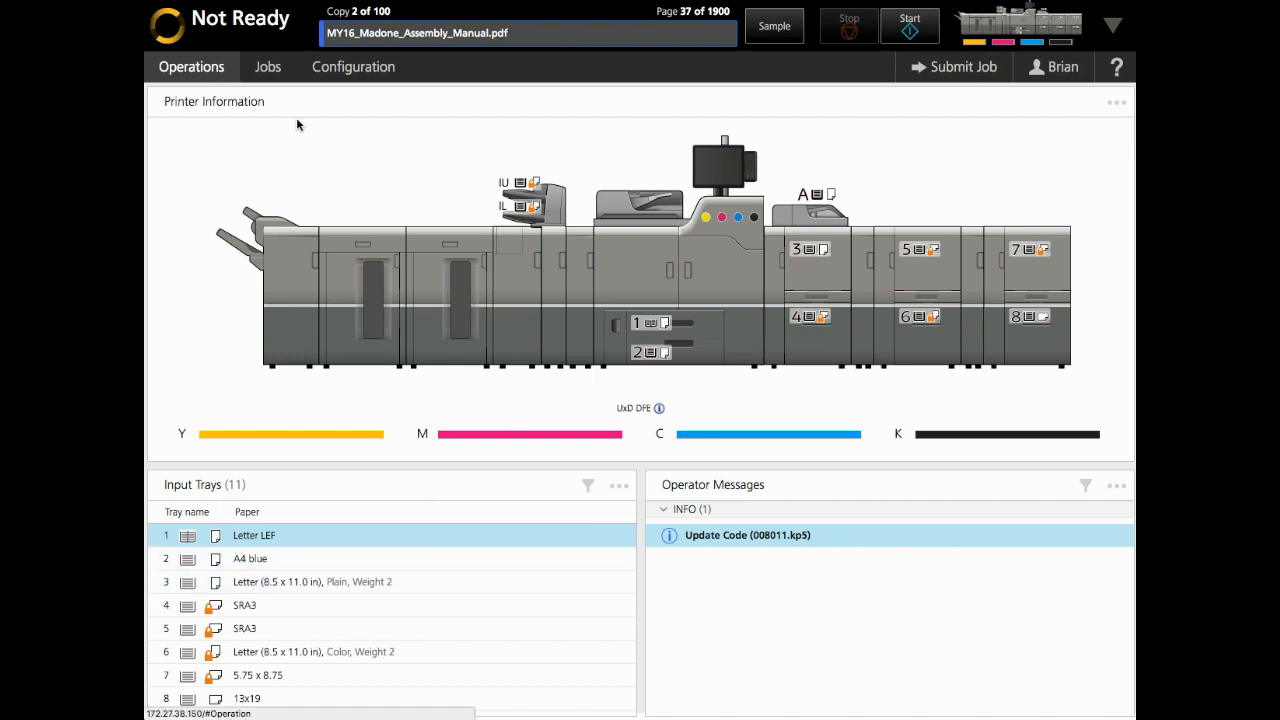
click(267, 67)
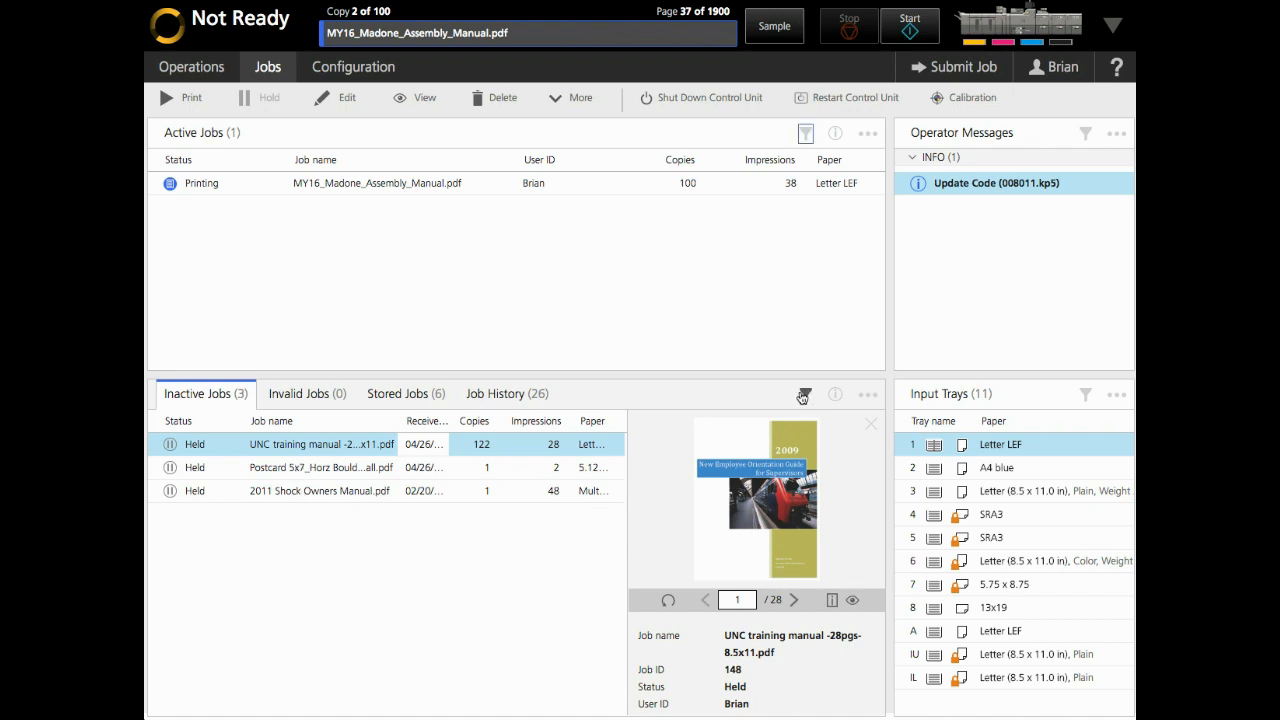
Open the filter on the Inactive Jobs list
click(802, 395)
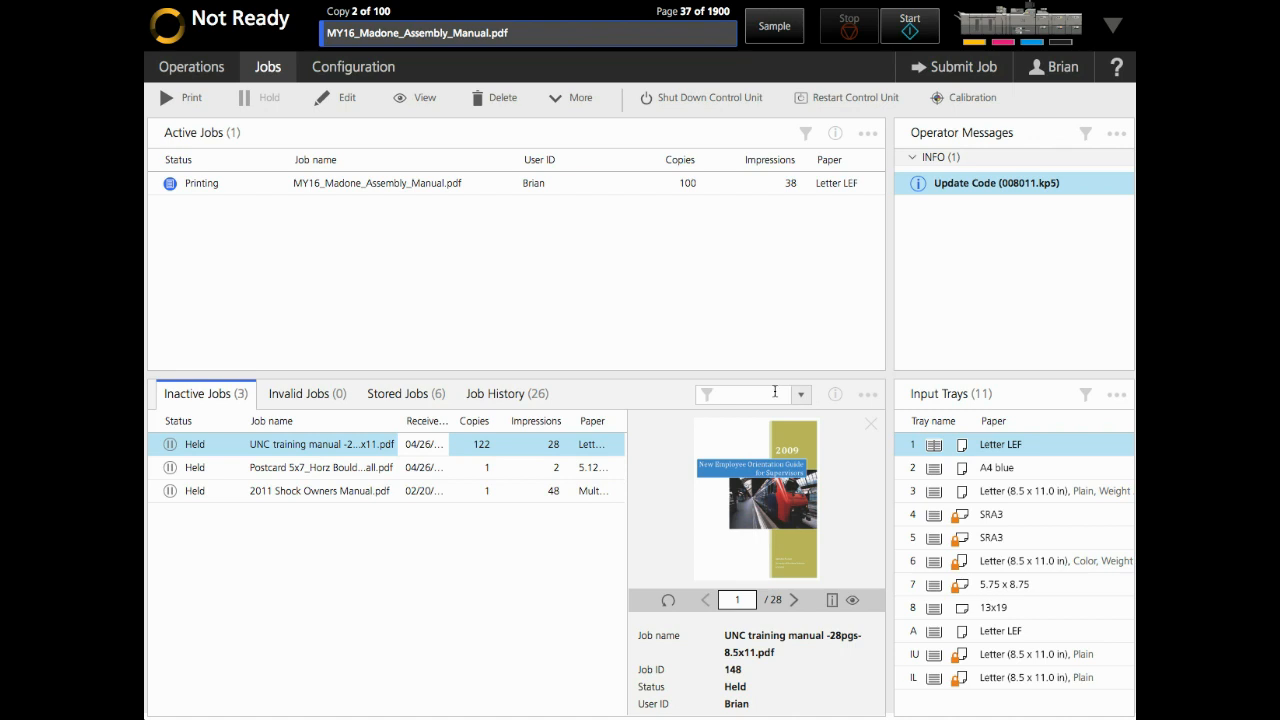
Filter the inactive jobs by '2011', clear the filter, and select the UNC training manual job
text(2011)
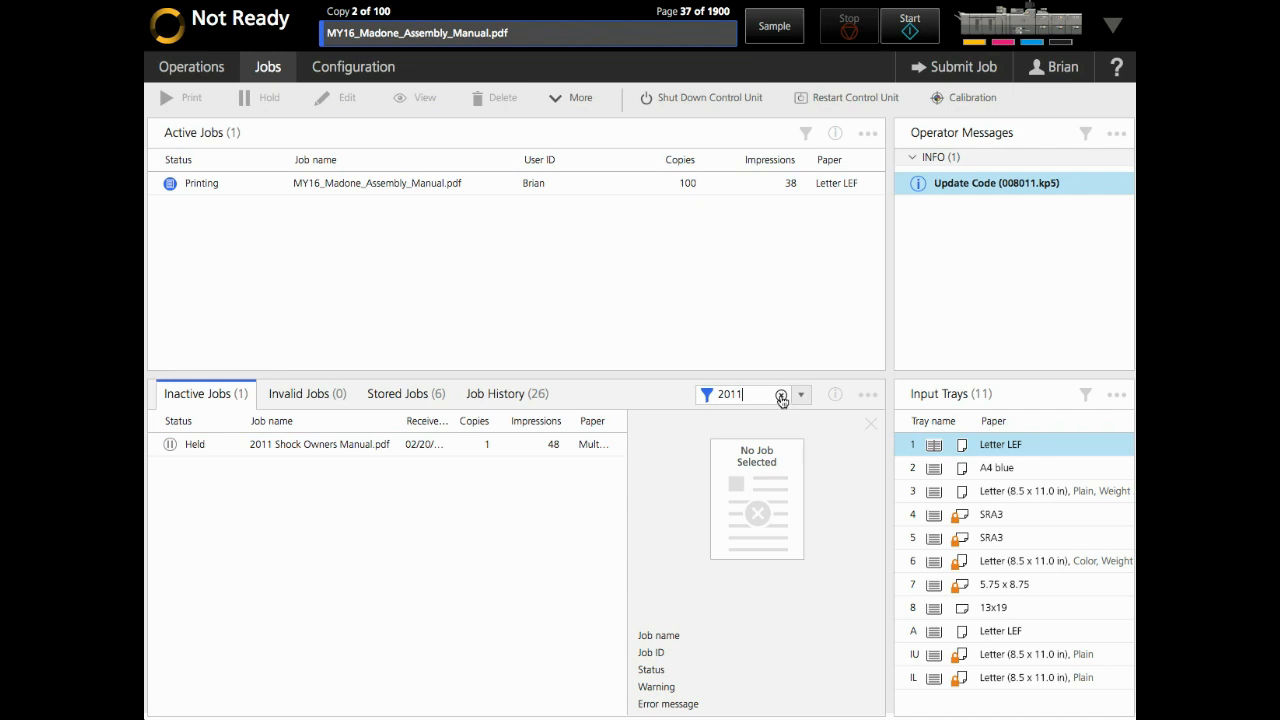
click(782, 398)
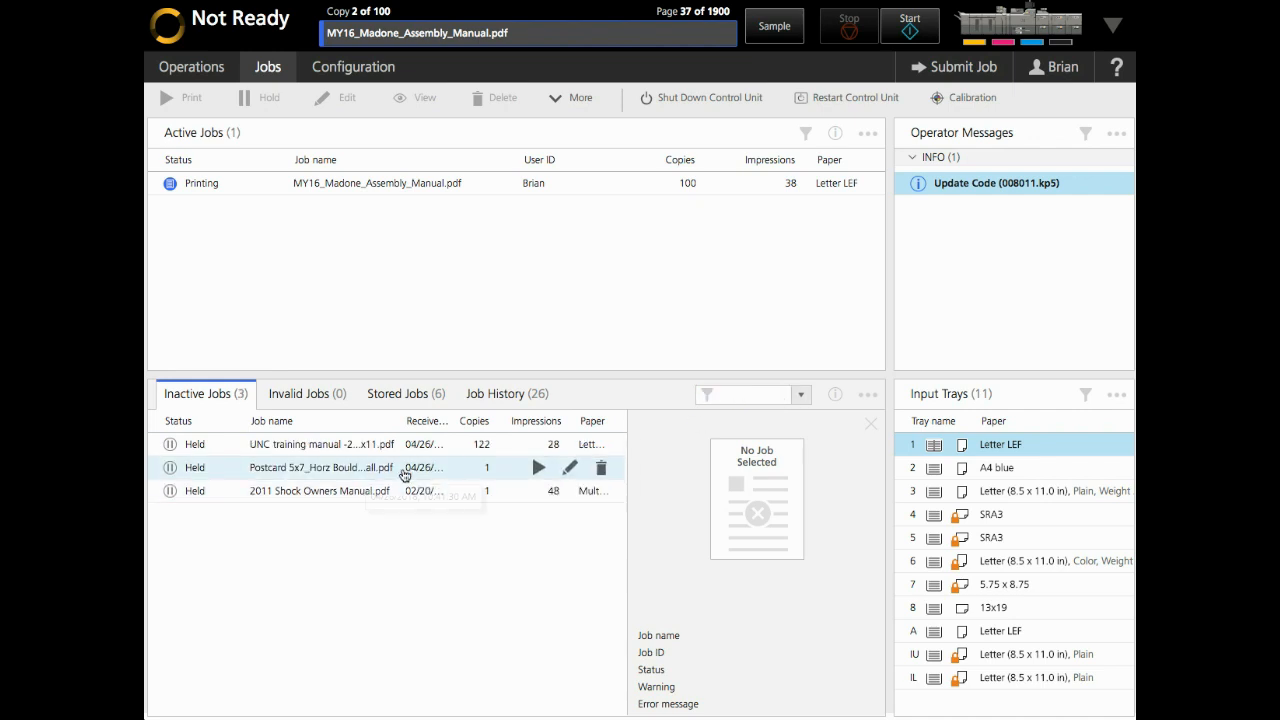
click(300, 444)
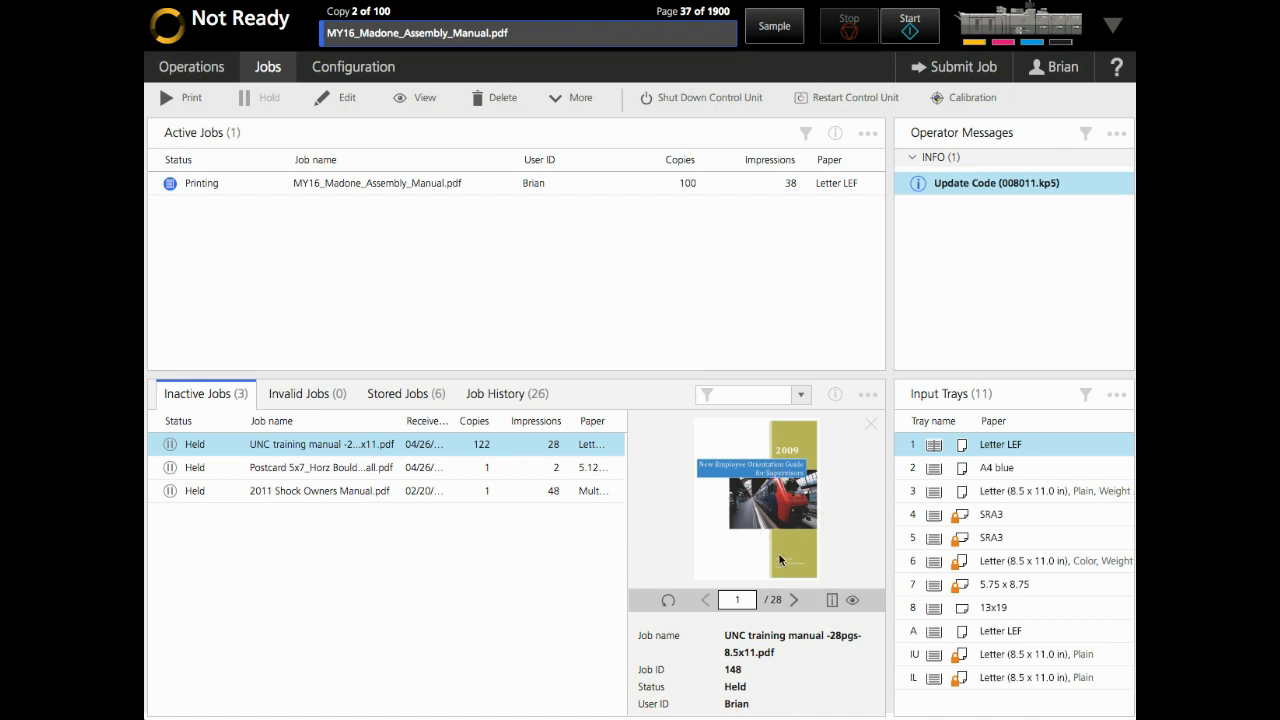
Advance the UNC manual preview three pages, then select all three held jobs
click(794, 603)
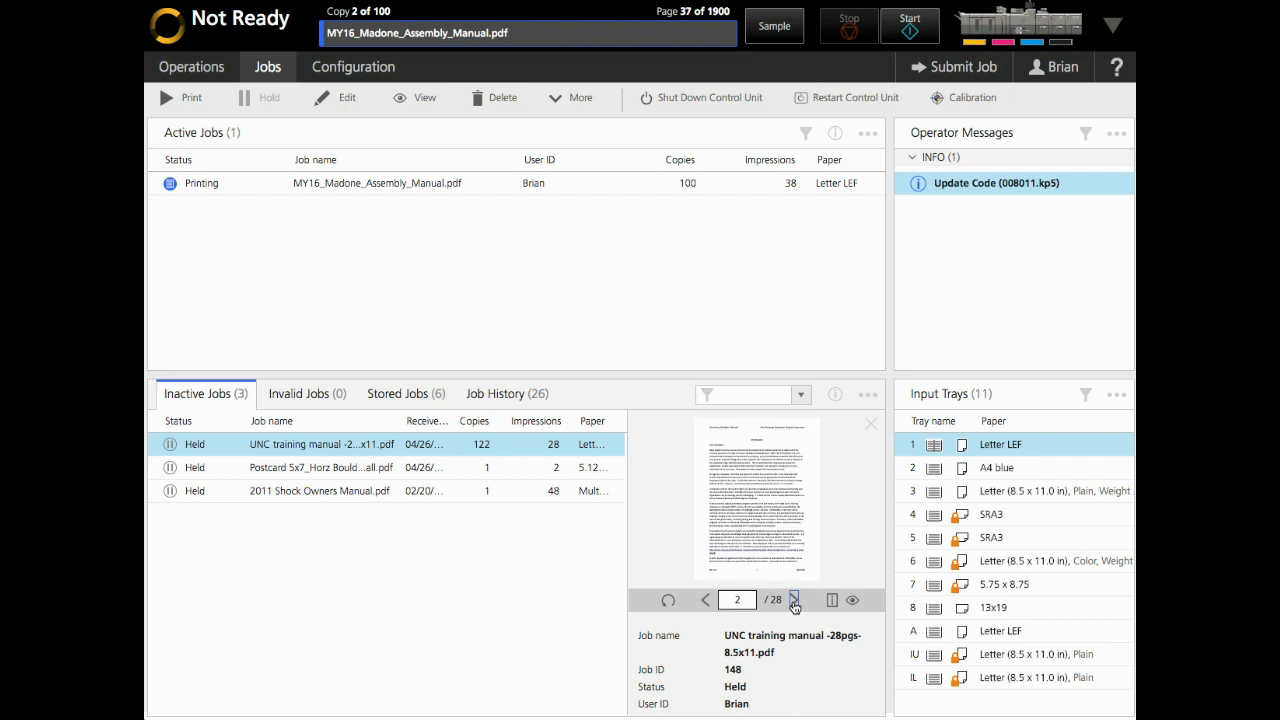
click(794, 603)
click(794, 603)
scroll(755, 490, down, 4)
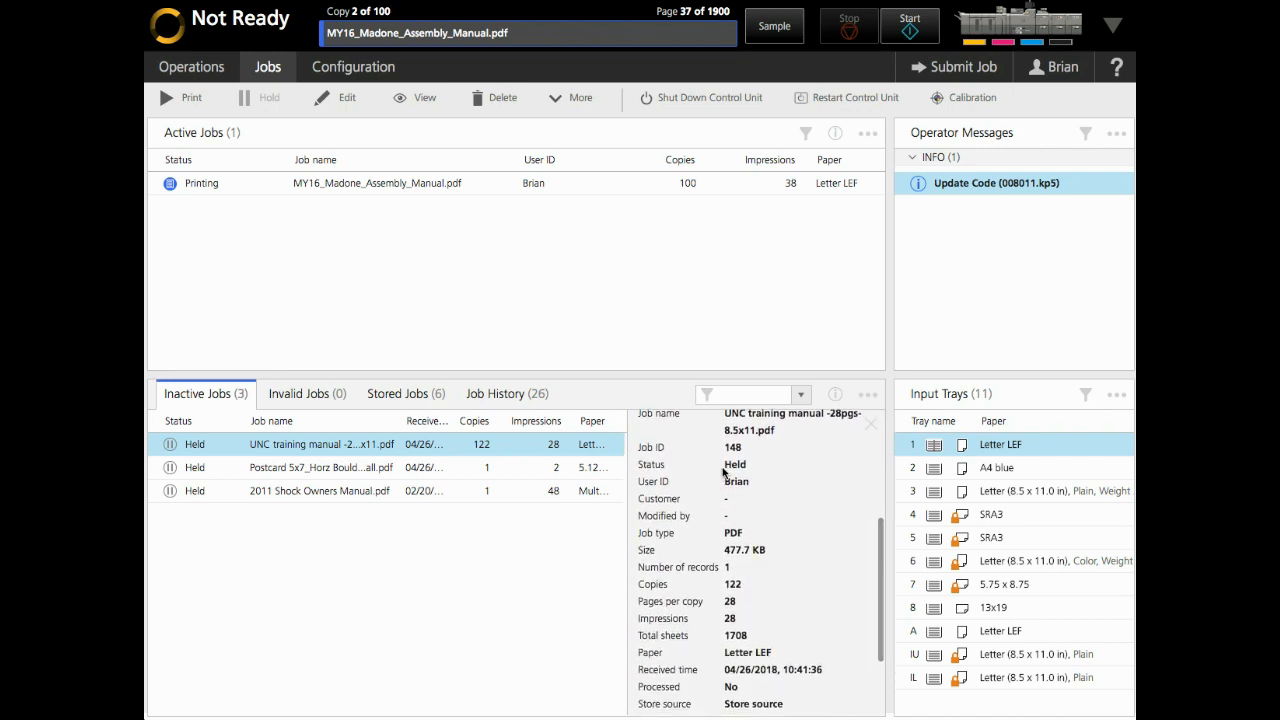
scroll(724, 477, down, 3)
scroll(724, 473, up, 6)
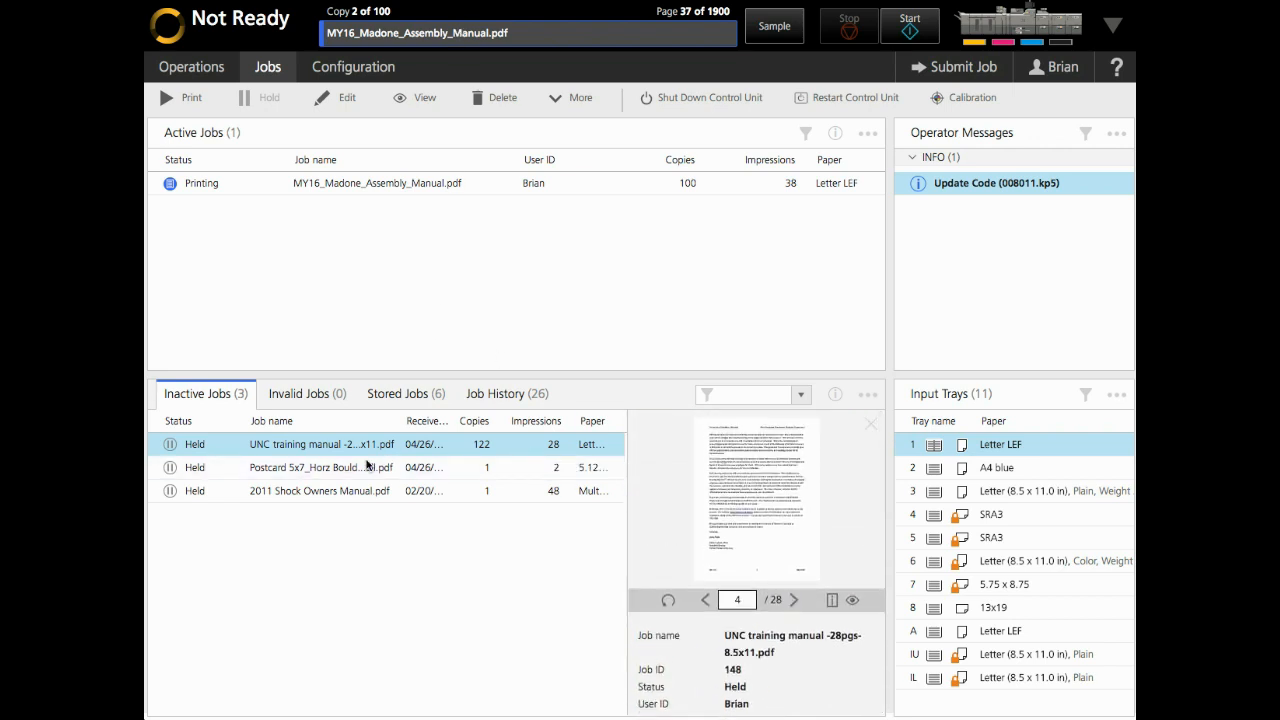
shift+click(310, 492)
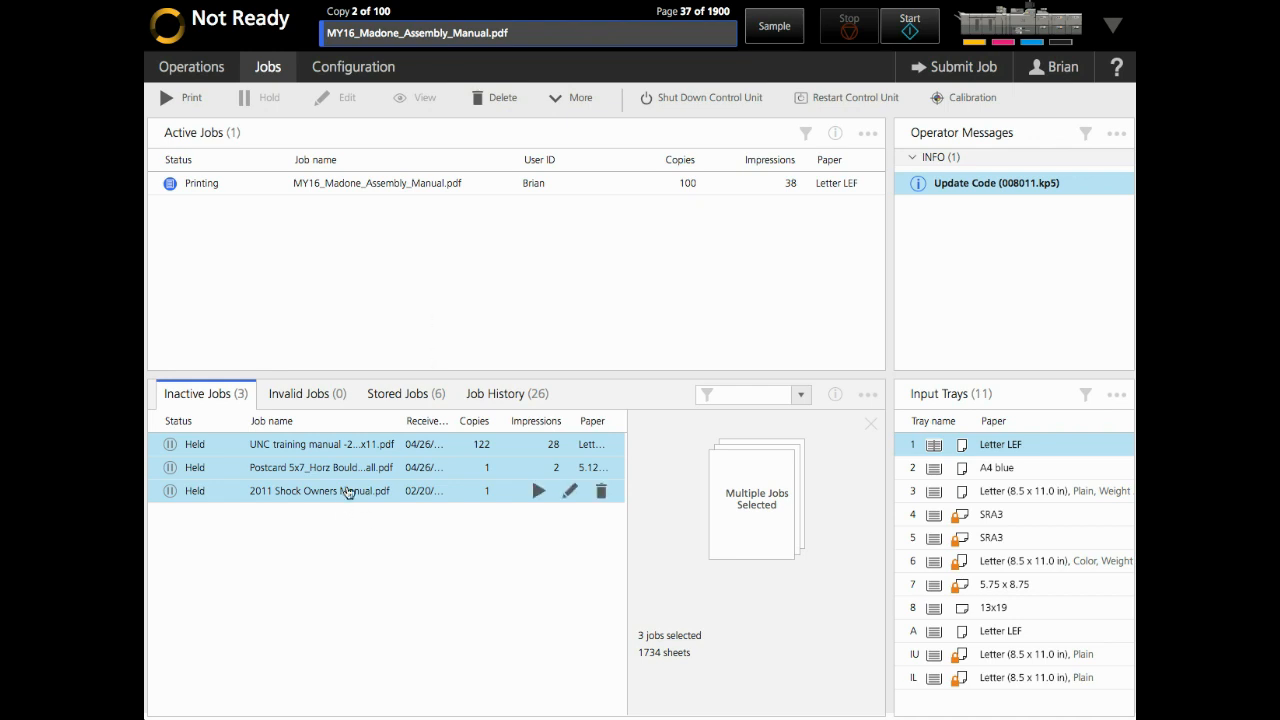
Select only the held Postcard 5x7_Horz Boulder CO_small.pdf job, check the More menu, and collapse INFO messages
click(360, 467)
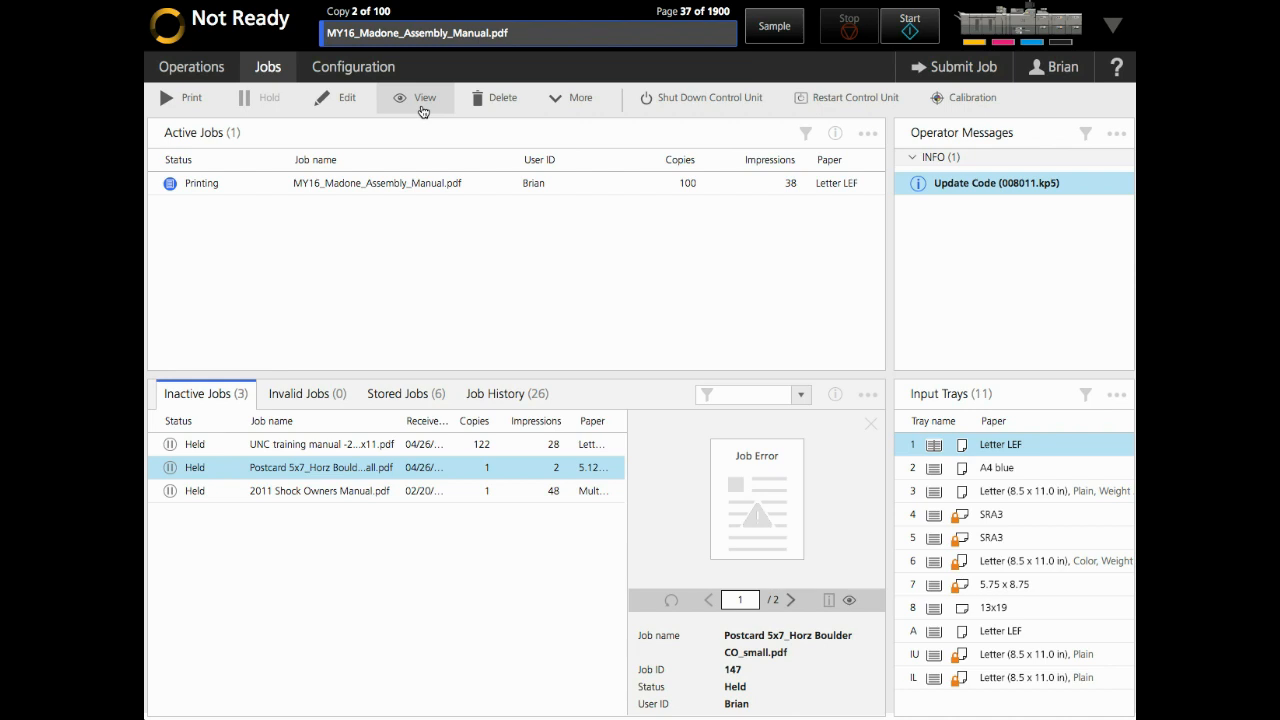
click(588, 108)
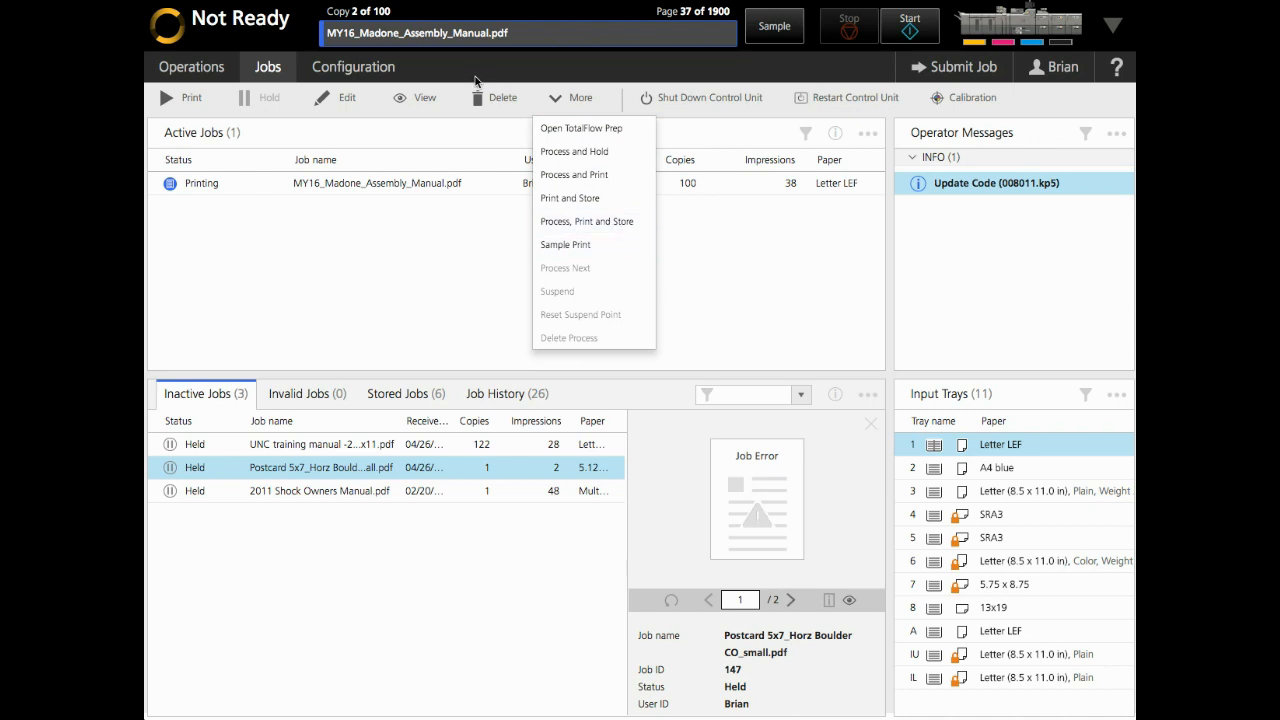
click(750, 240)
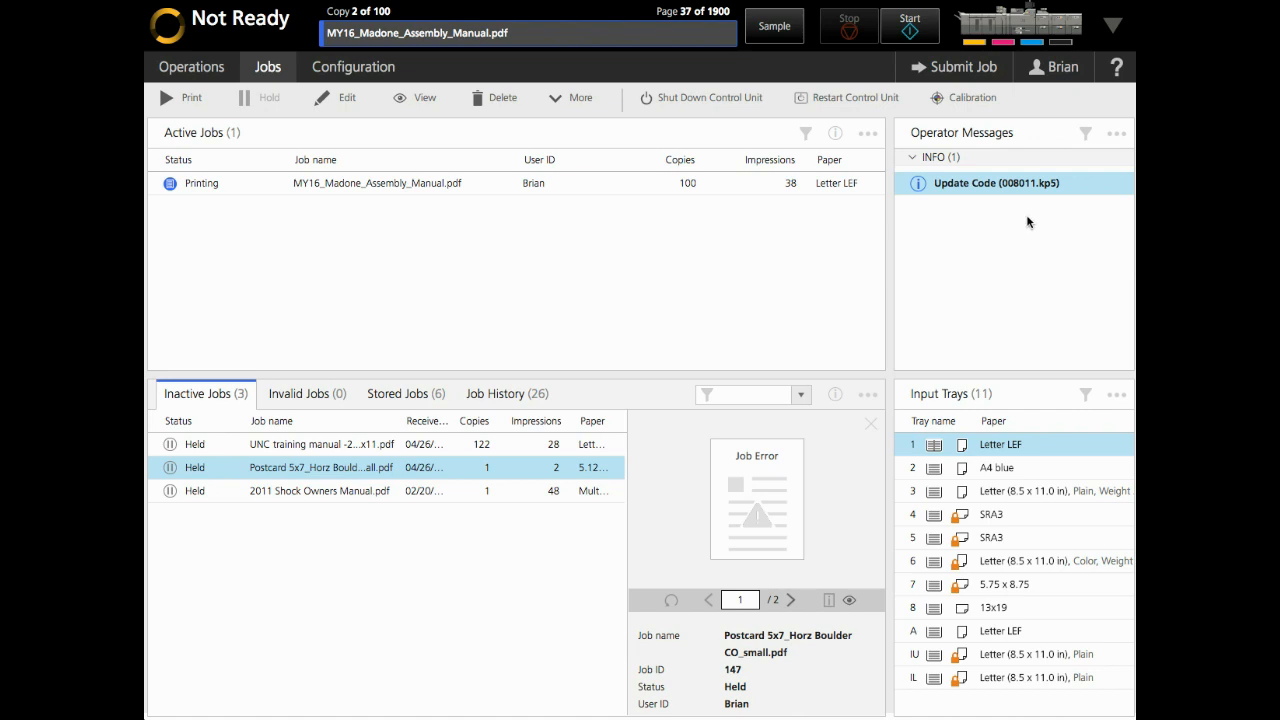
click(912, 159)
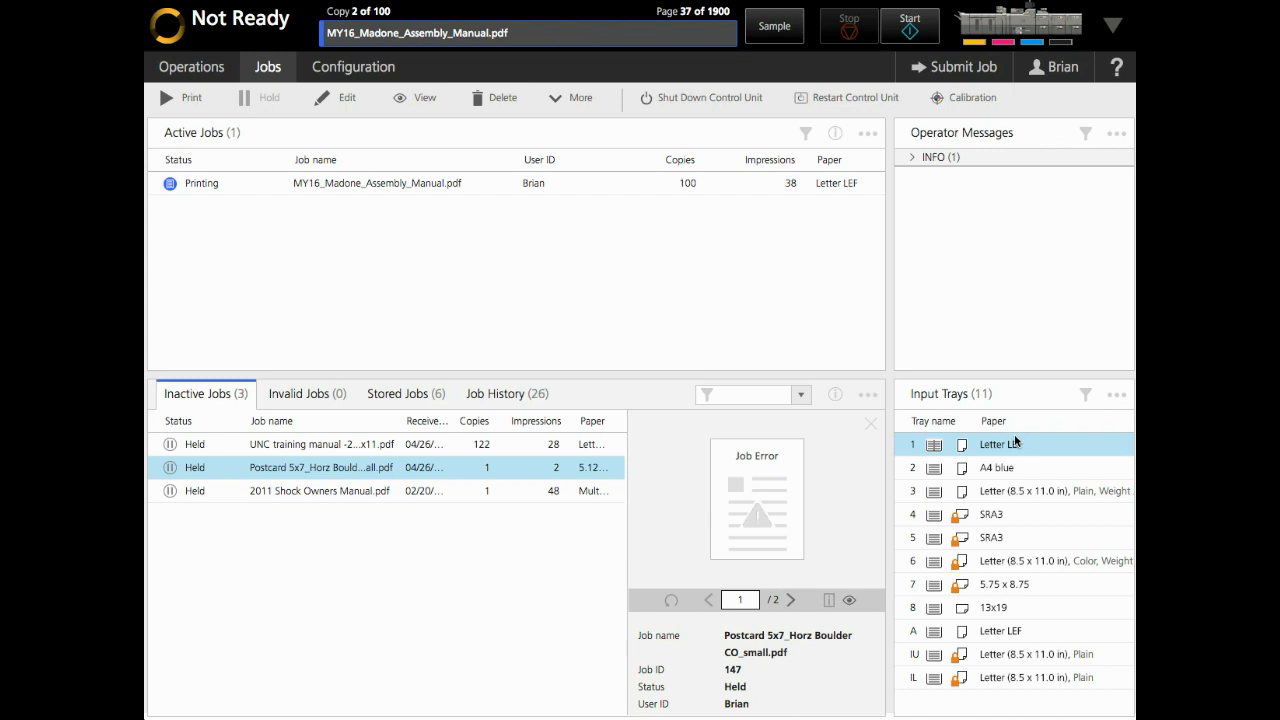
Filter tray 3's paper list for 'bl' and load Letter blue into tray 3
click(1003, 497)
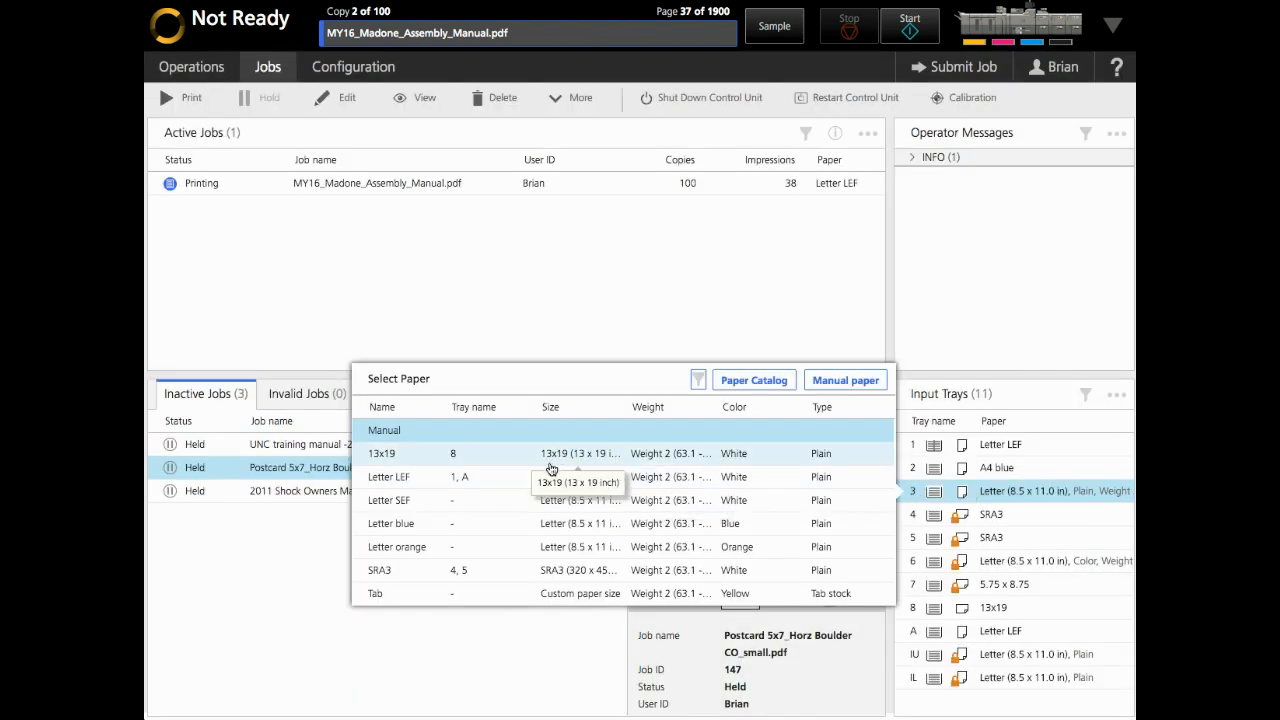
click(697, 381)
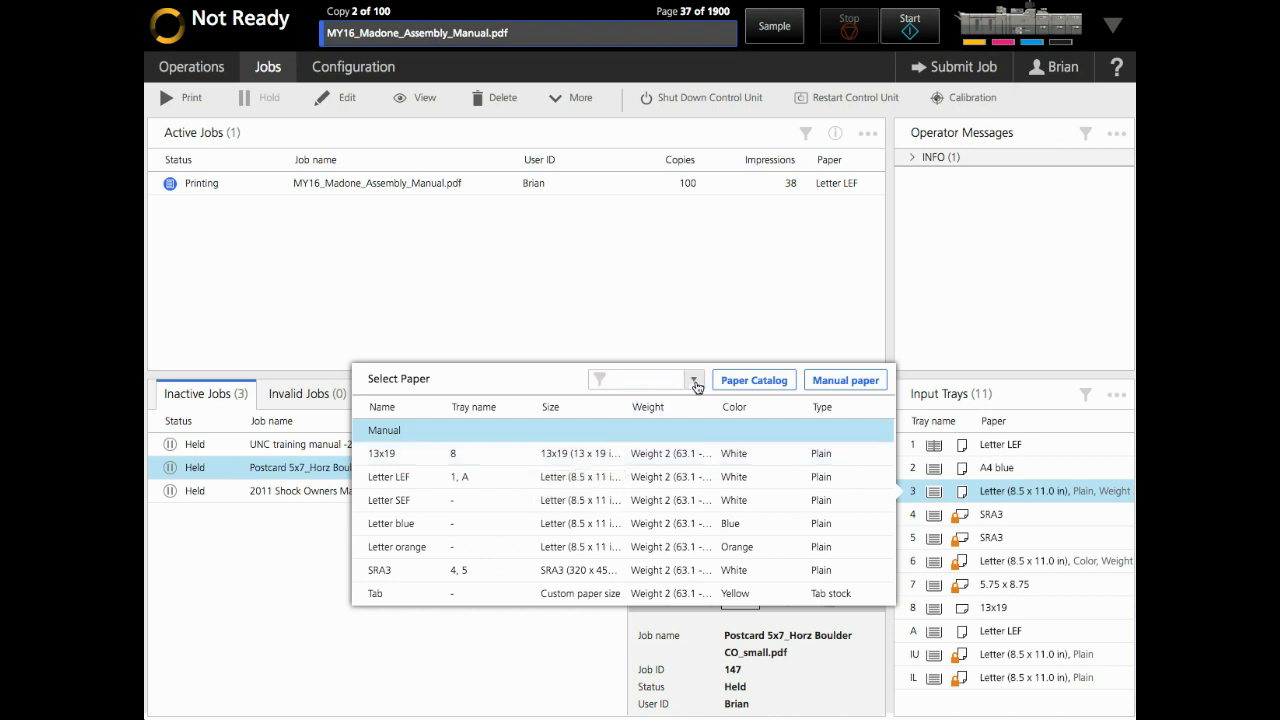
text(bl)
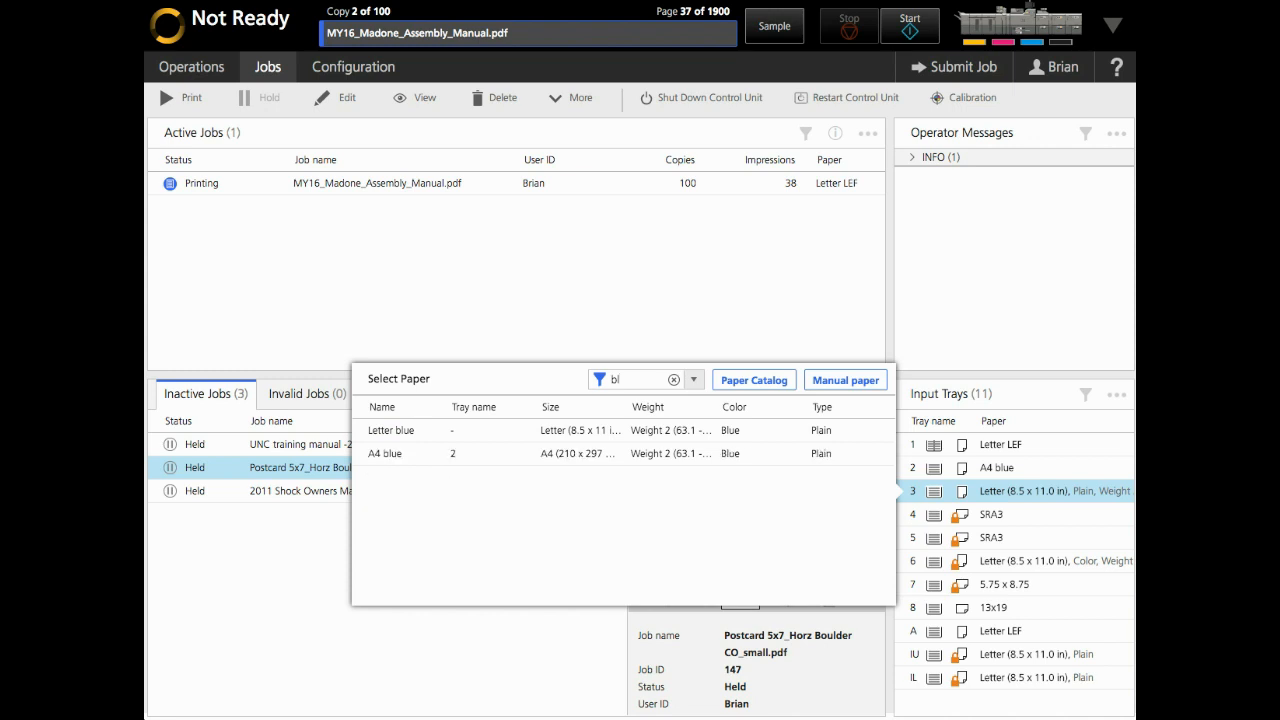
click(424, 438)
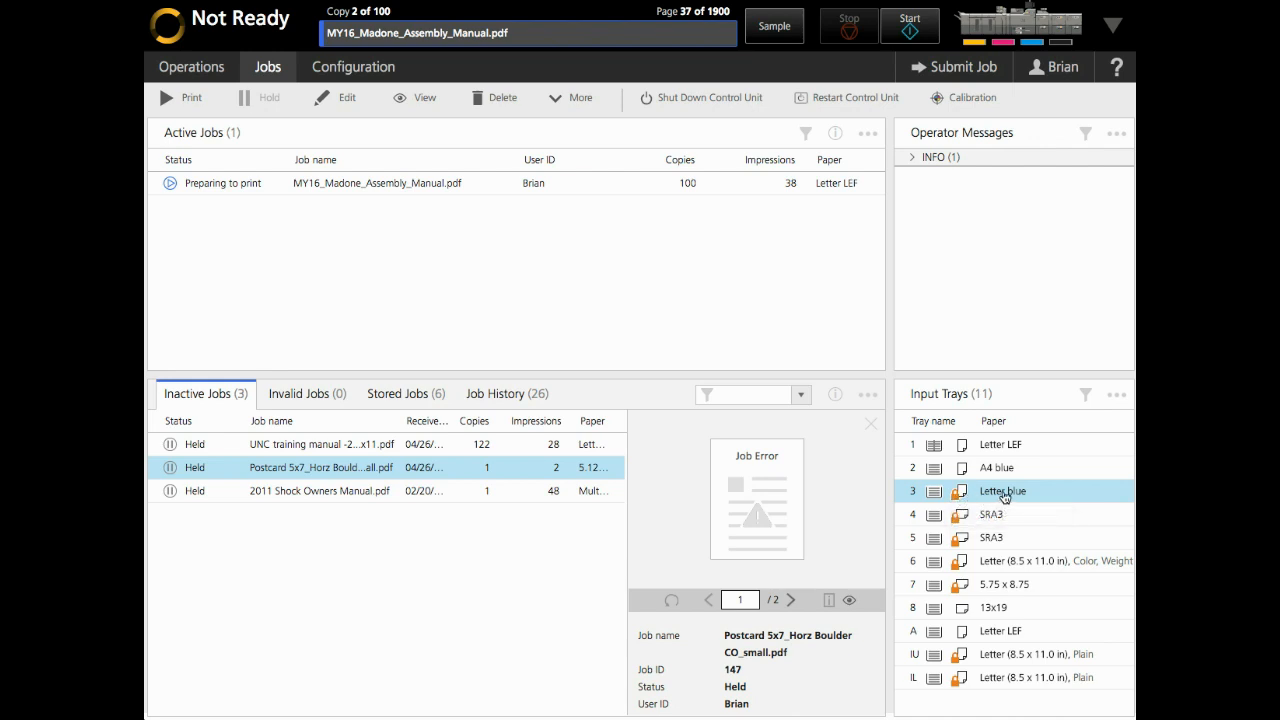
click(1004, 493)
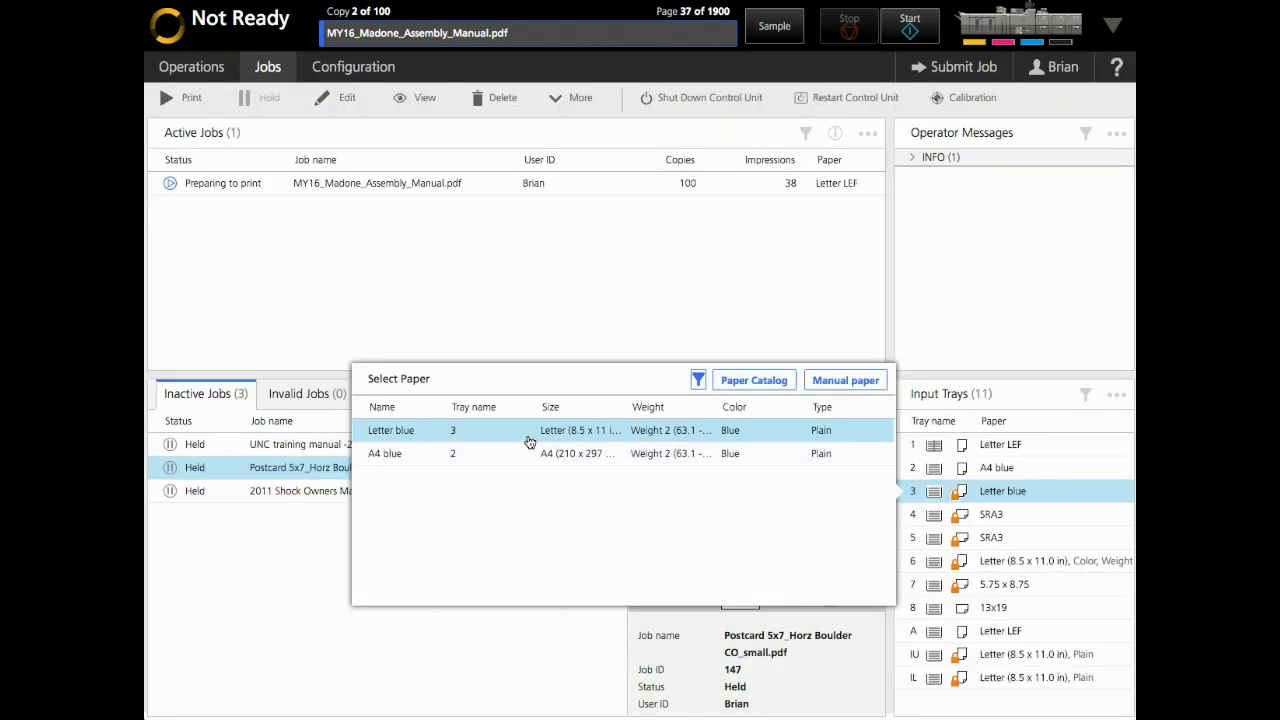
Clear the paper filter, set tray 3 back to Letter LEF, and reopen its full paper list
click(699, 381)
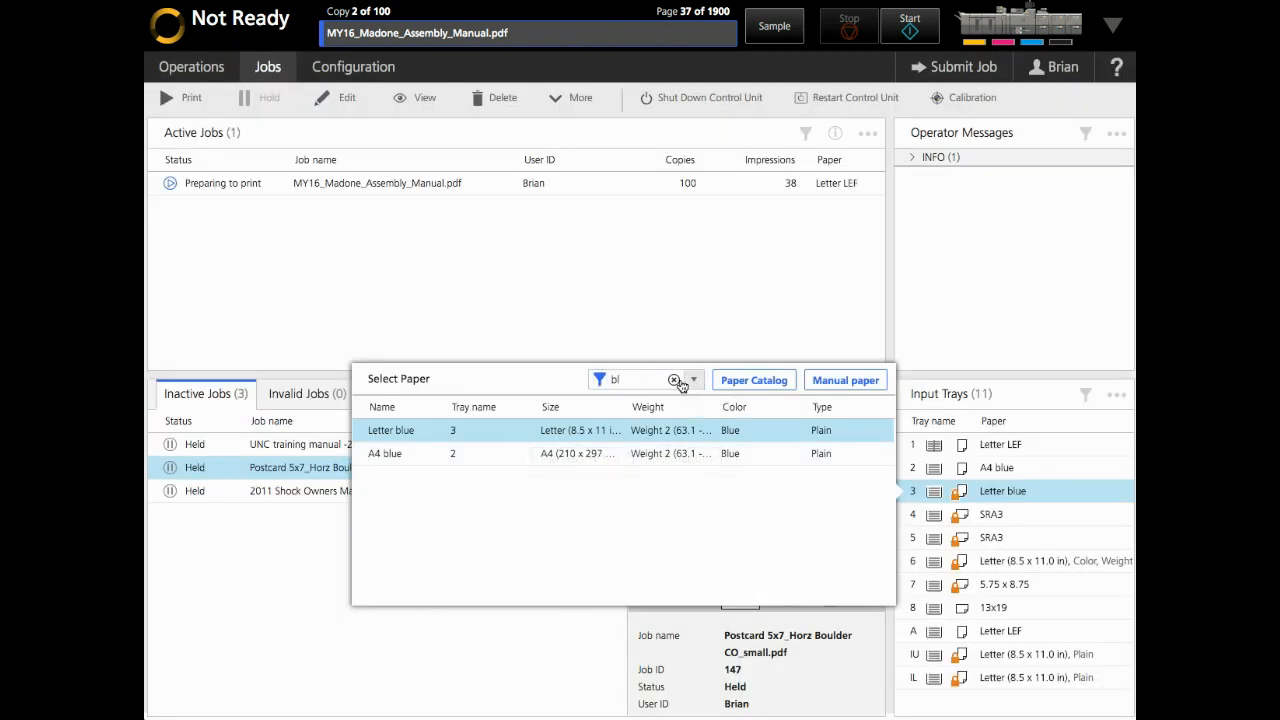
click(426, 476)
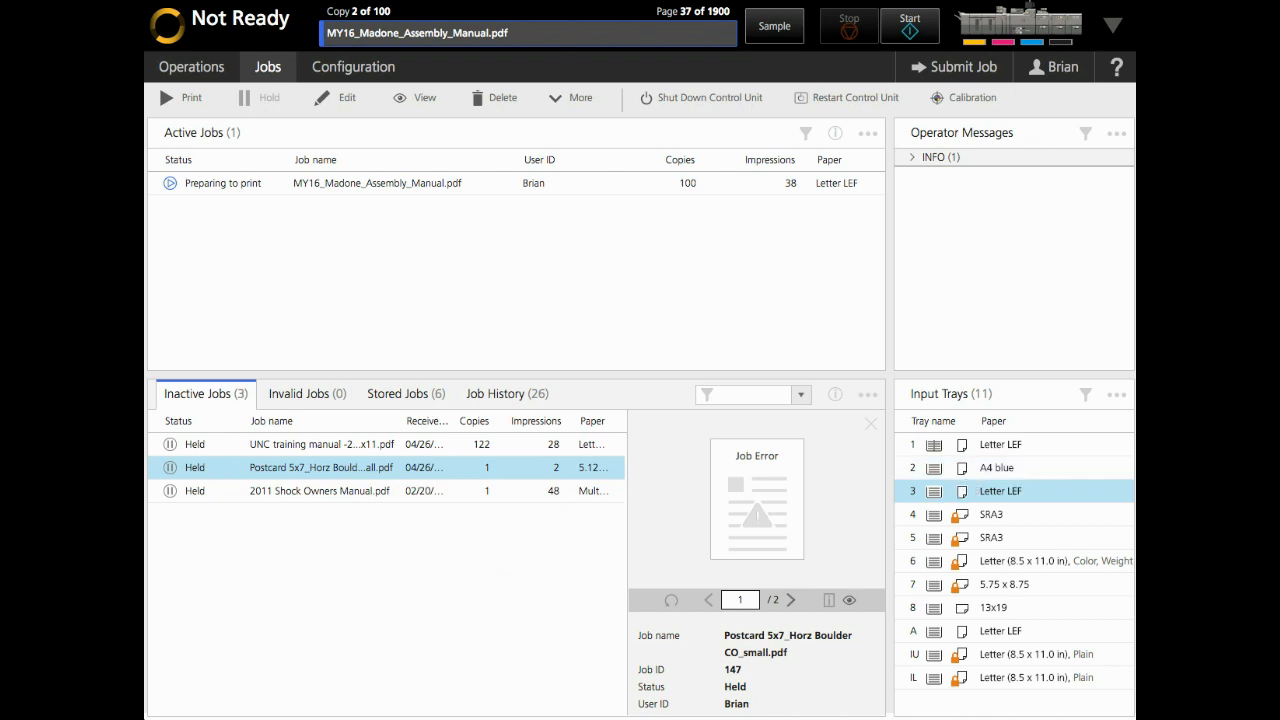
click(1006, 493)
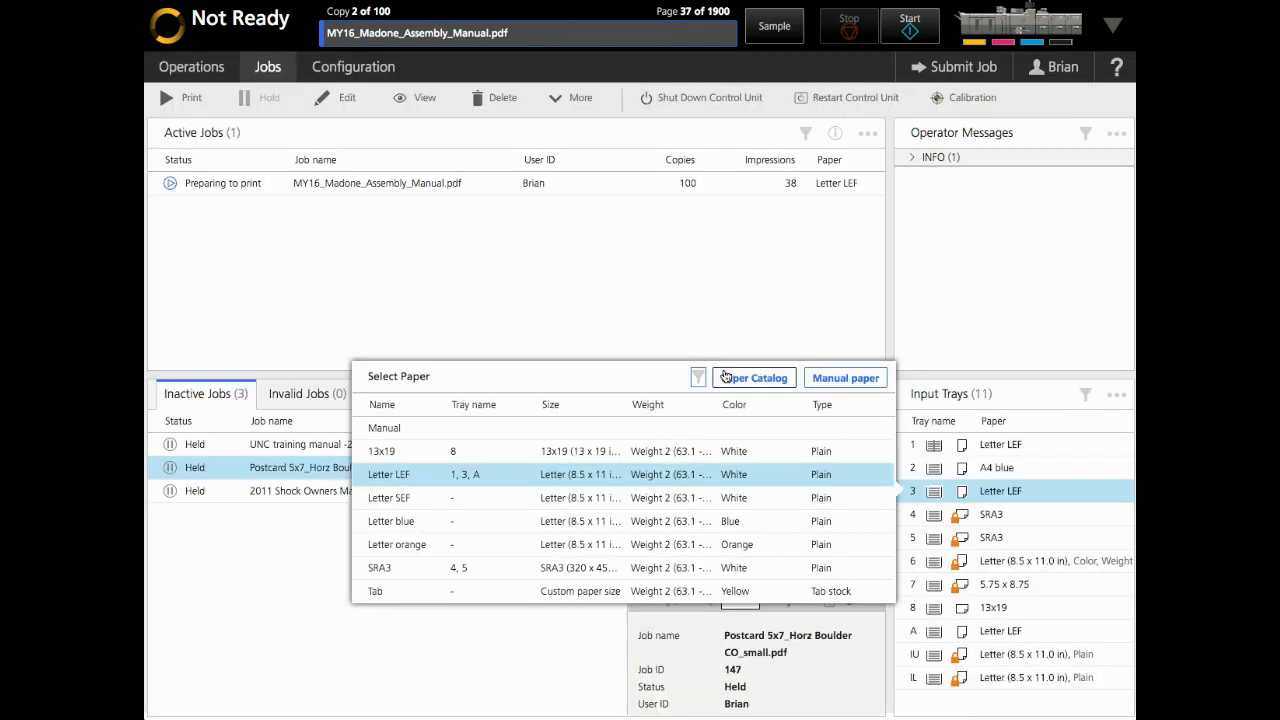
scroll(578, 500, down, 5)
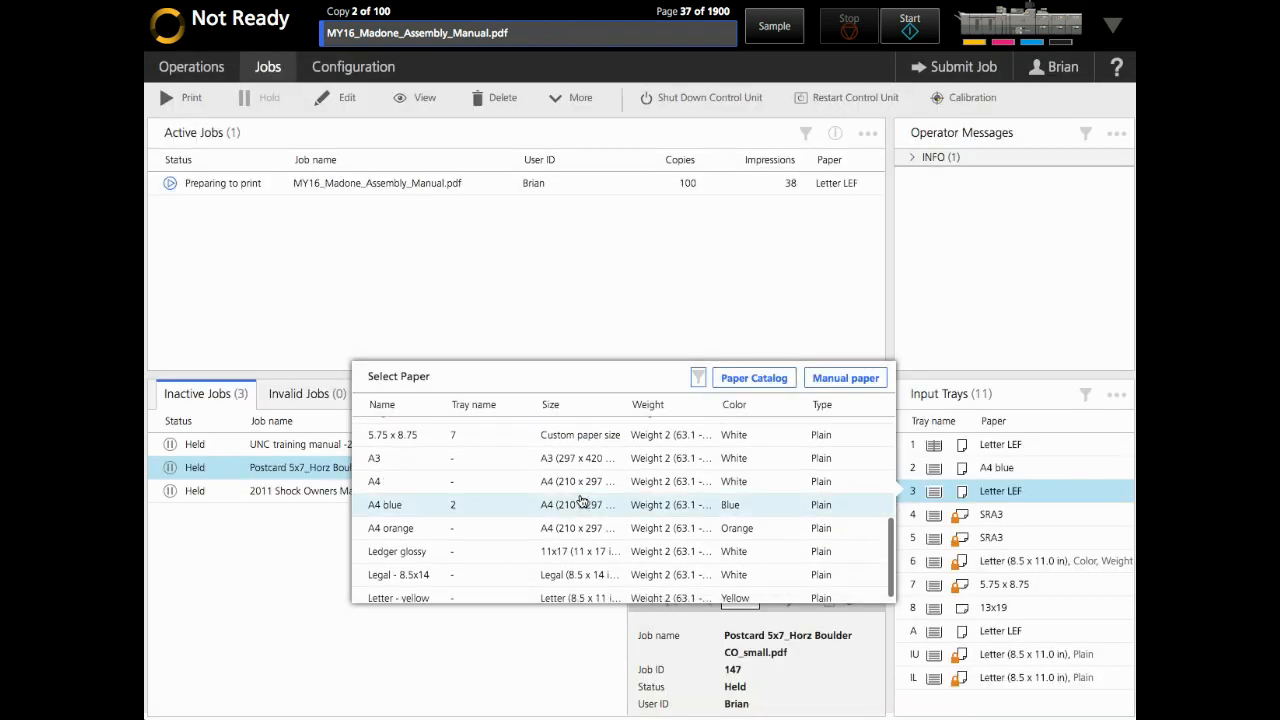
scroll(578, 500, up, 5)
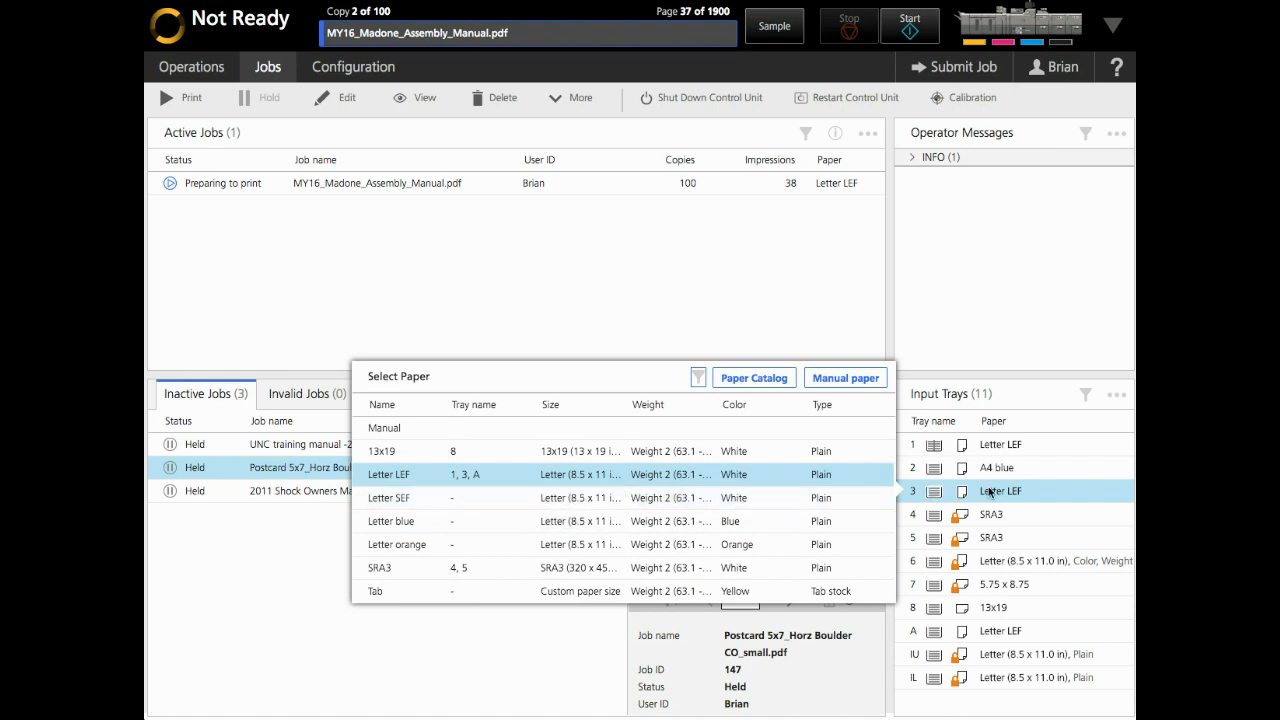
Add a 'Demo' paper to the Paper Catalog sized A5 (148 x 210 mm) with short edge feed
click(752, 378)
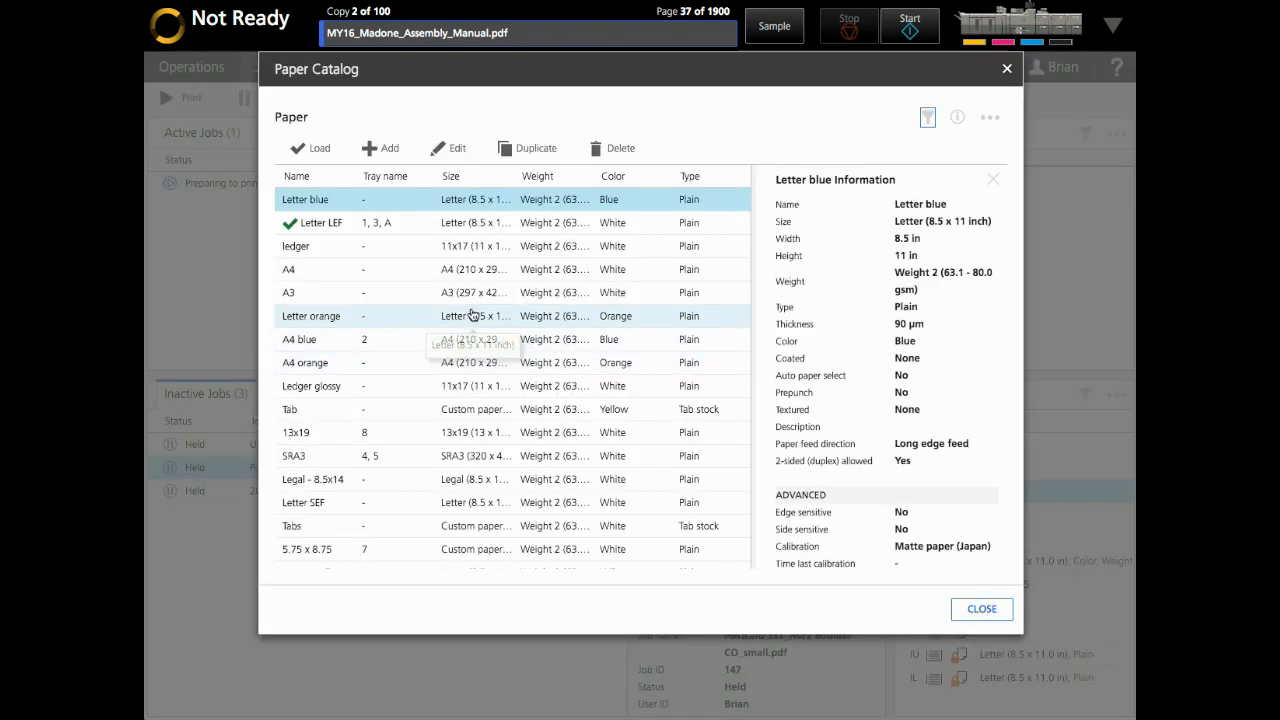
click(385, 150)
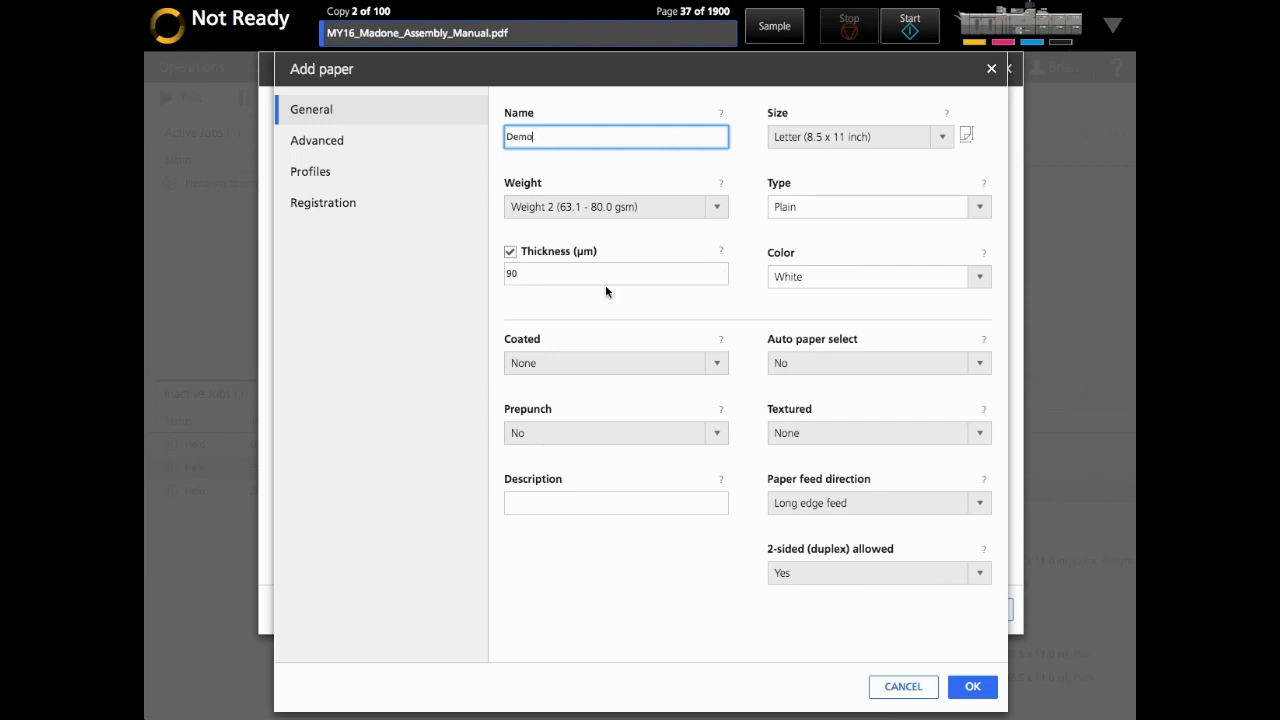
click(846, 138)
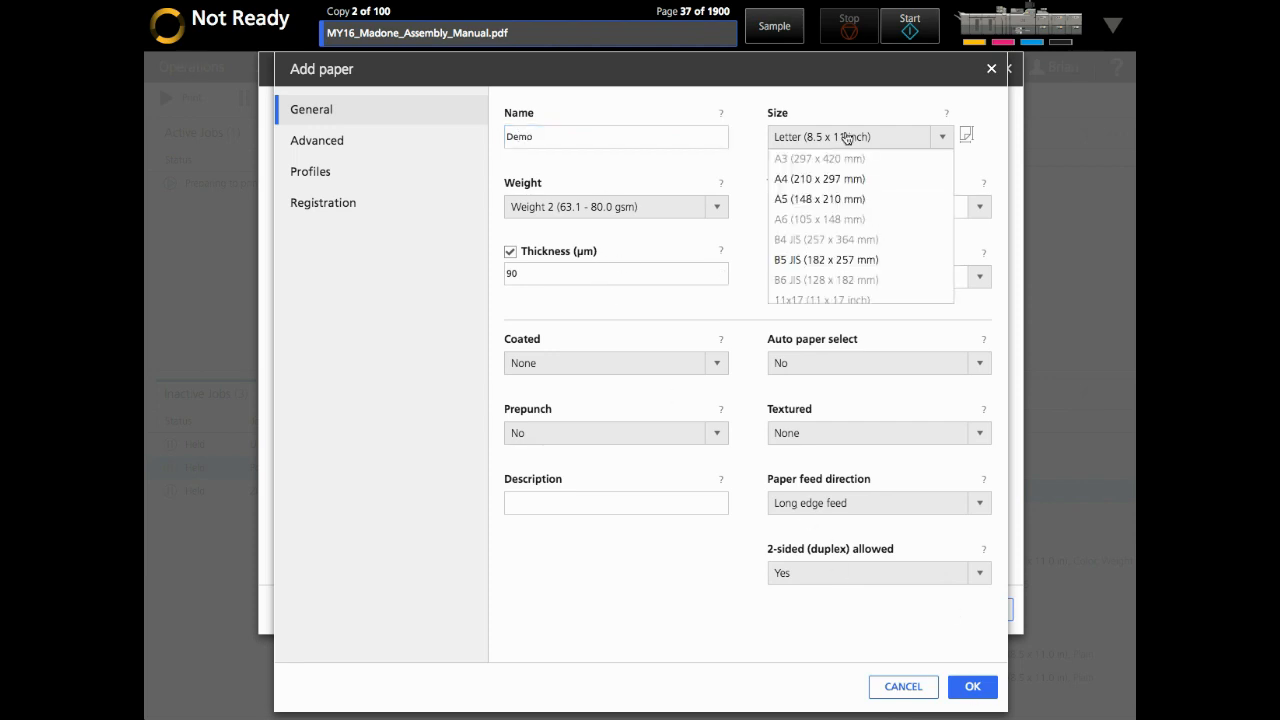
click(810, 200)
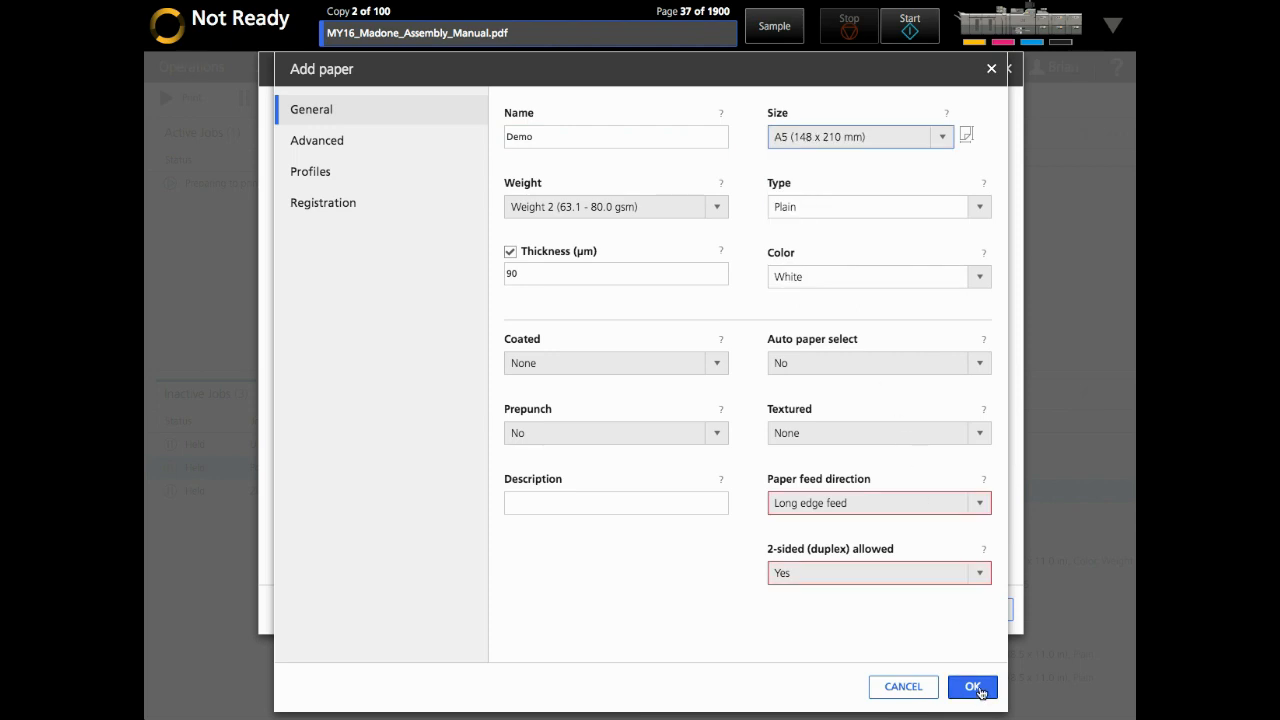
click(872, 506)
click(839, 526)
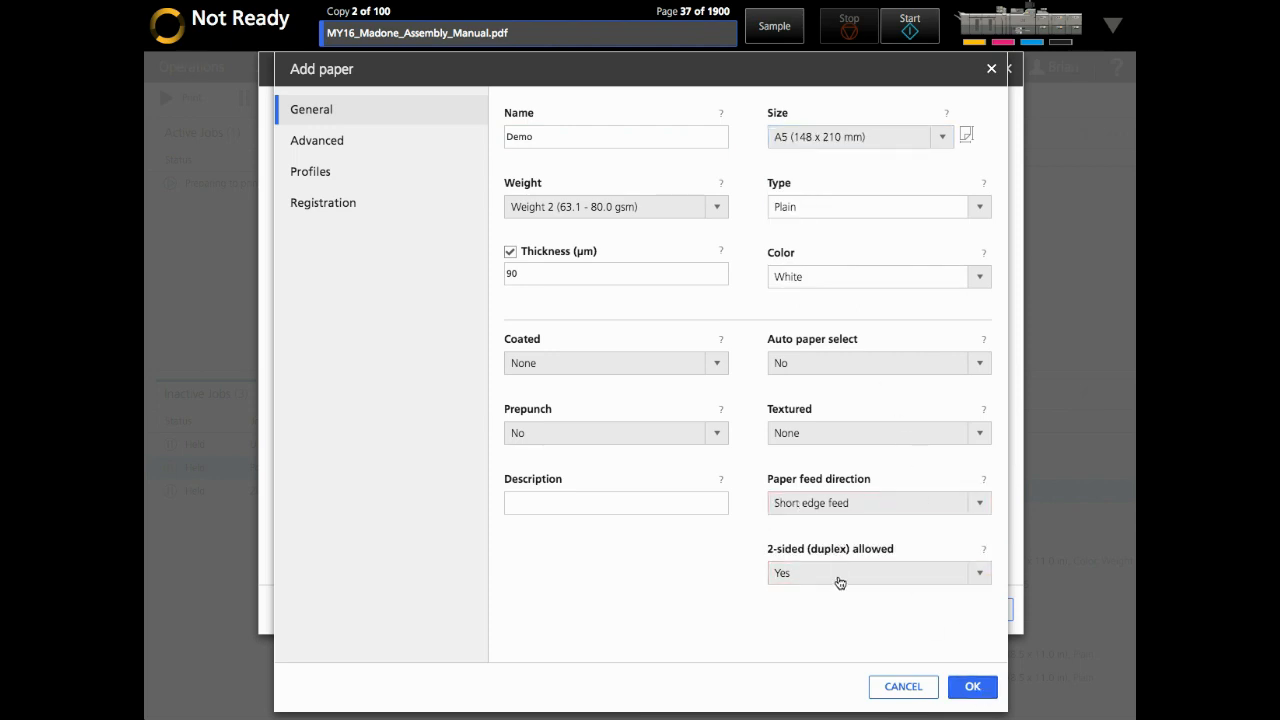
click(971, 686)
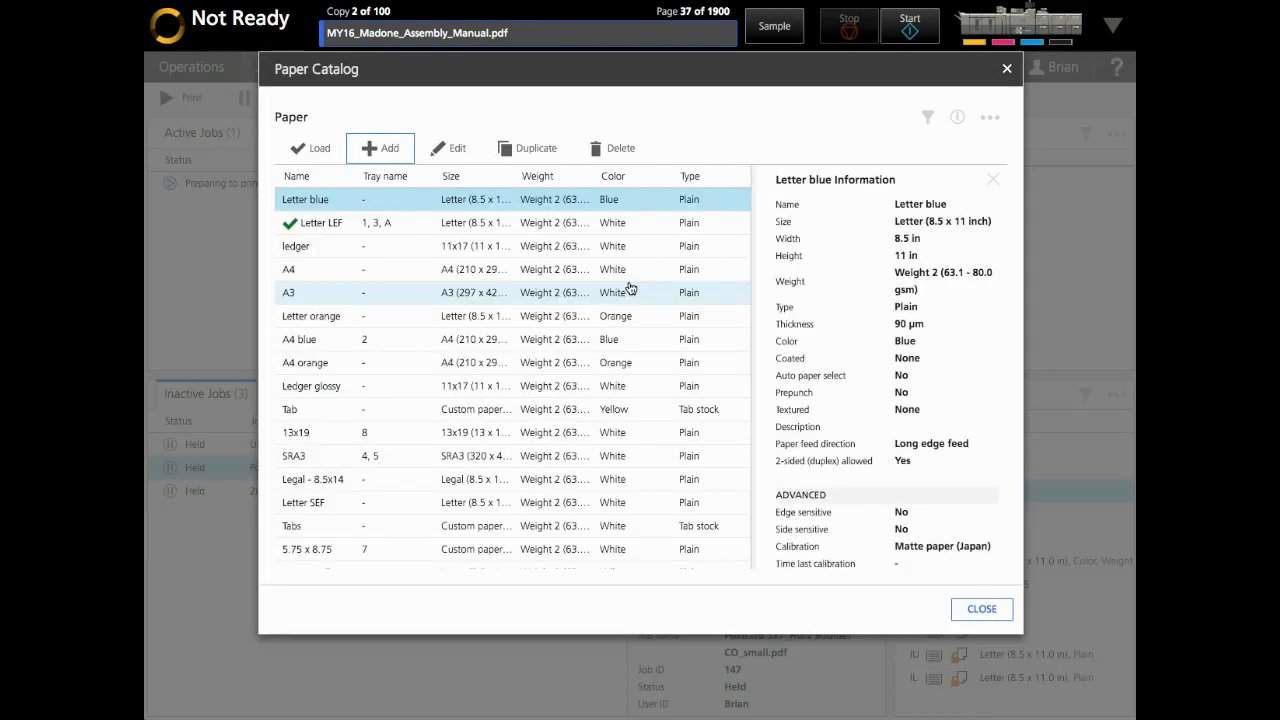
Close the Paper Catalog and put MY16_Madone_Assembly_Manual.pdf on hold, dismissing the notice
click(981, 609)
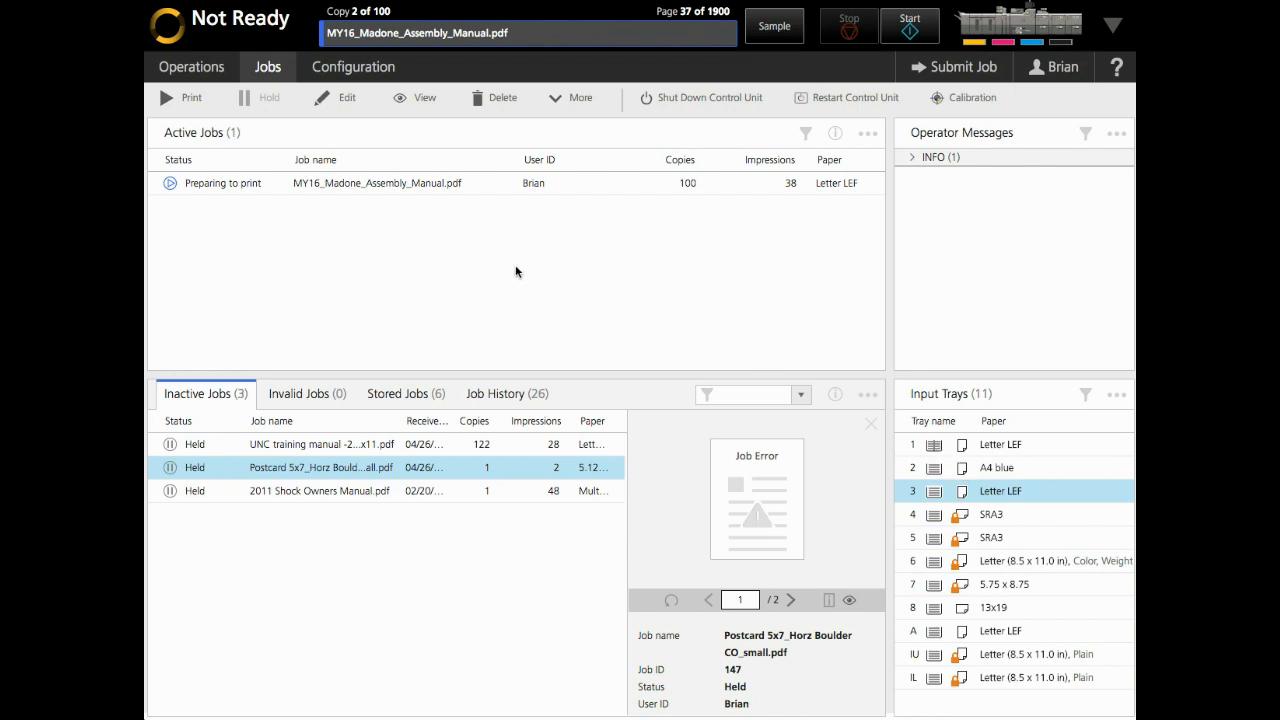
click(381, 186)
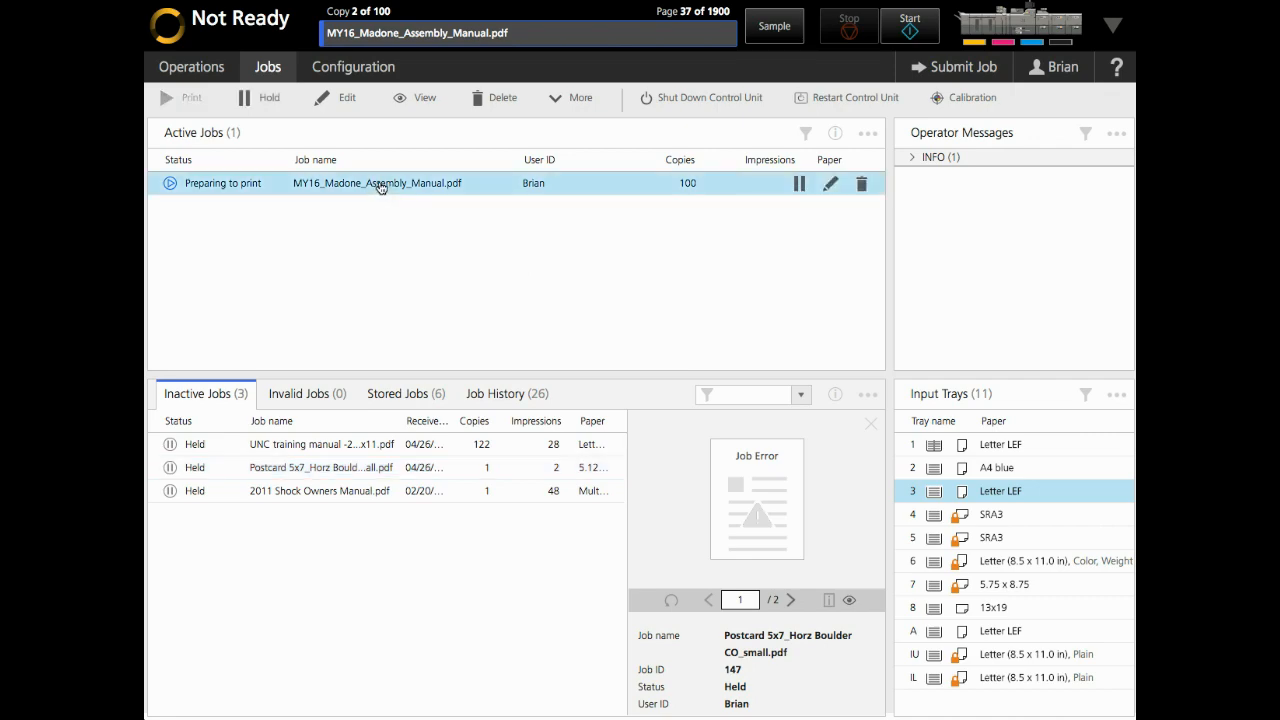
click(258, 97)
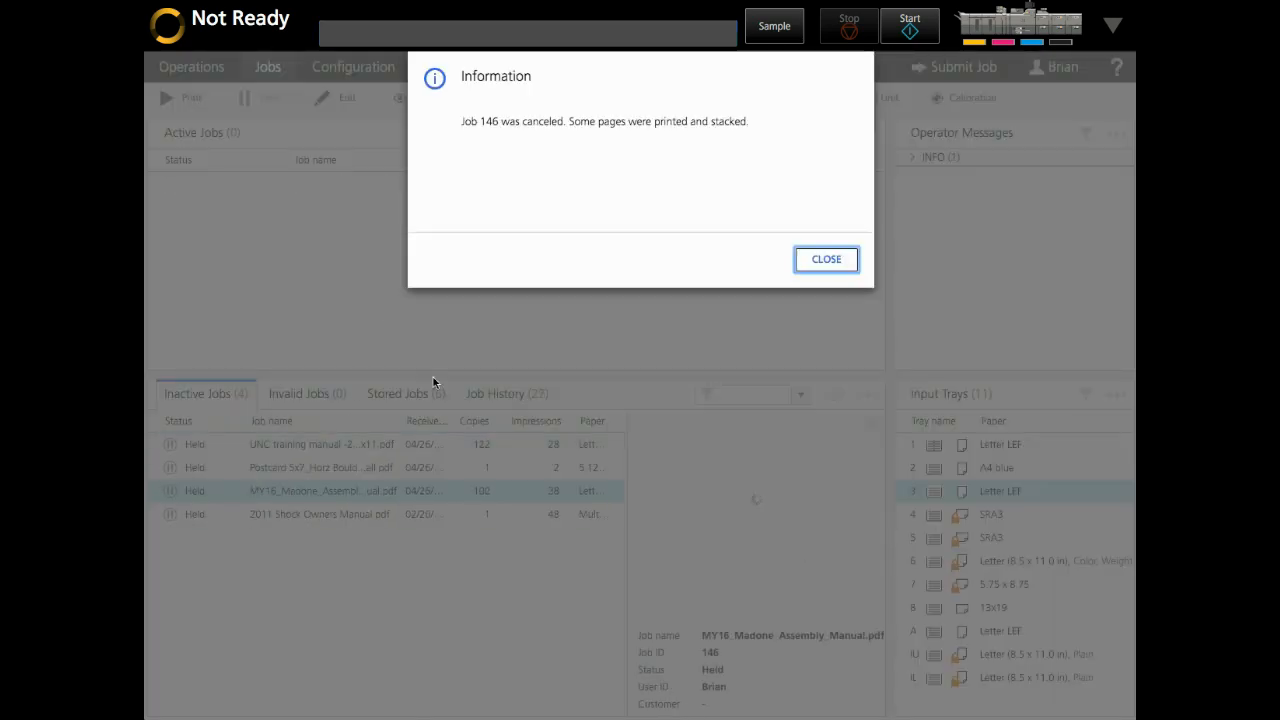
click(827, 262)
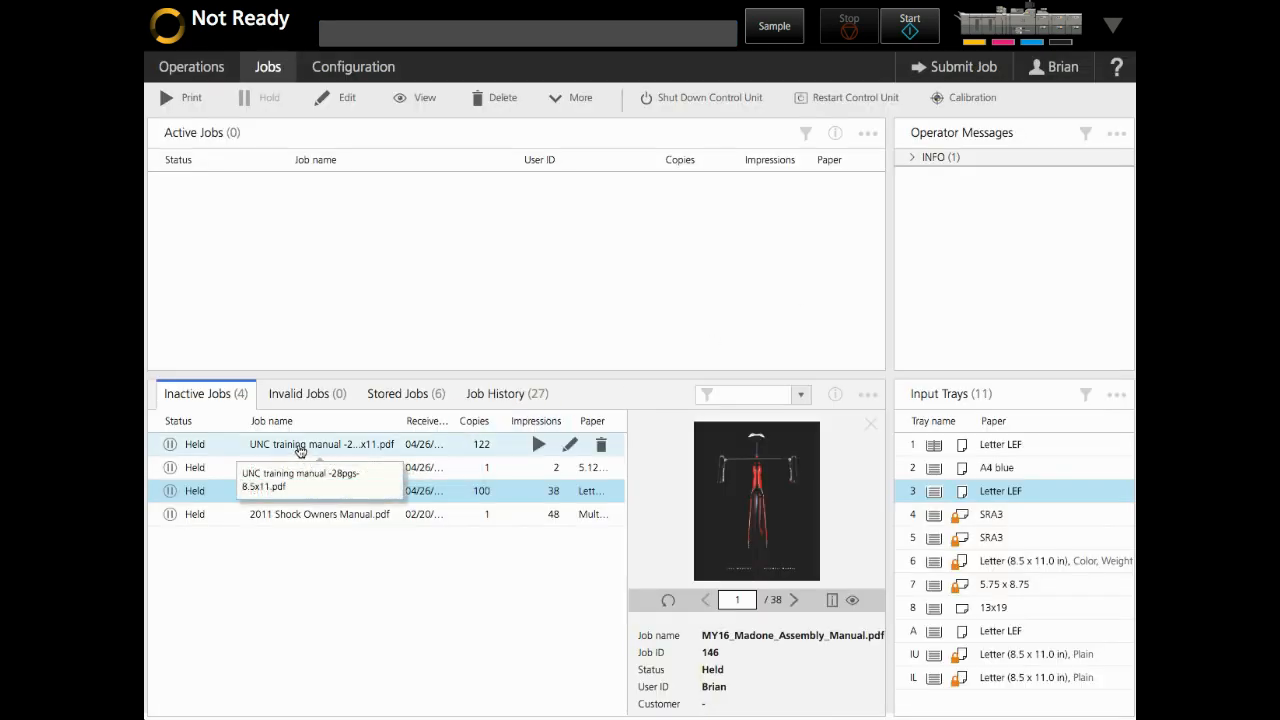
Switch the UNC training manual job from Letter LEF to Letter blue paper and print it
double_click(298, 451)
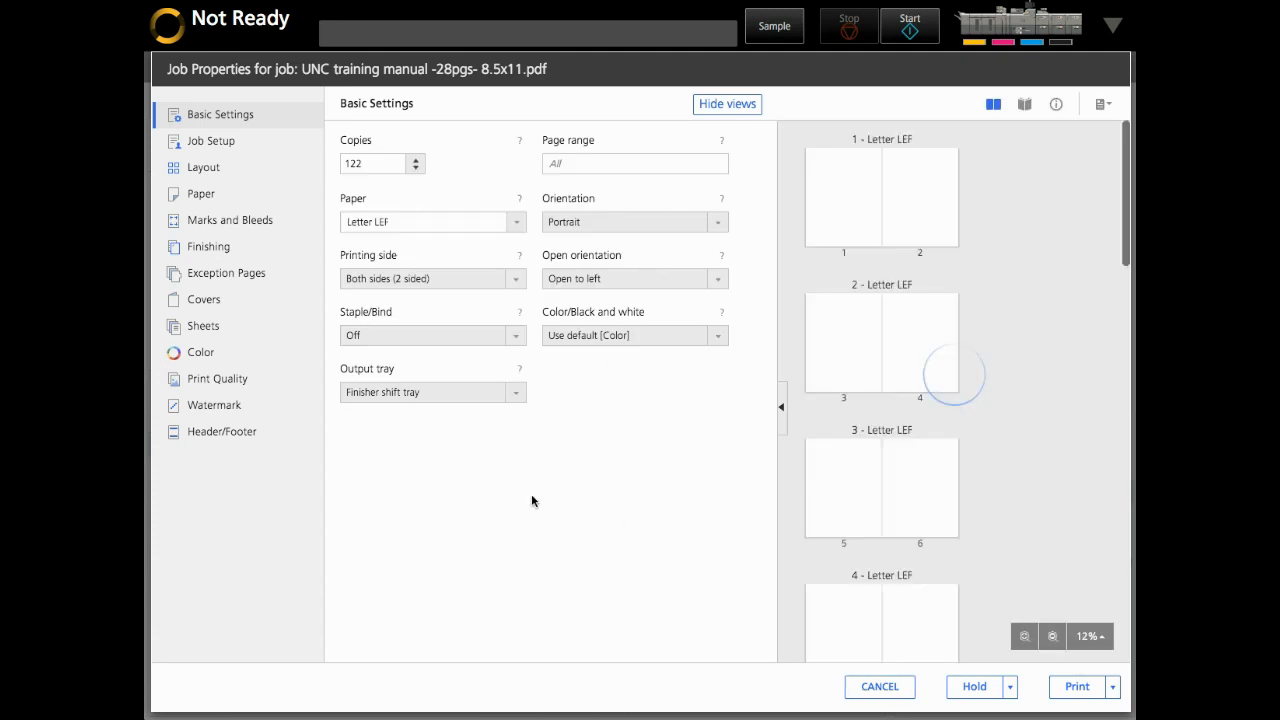
click(520, 222)
scroll(422, 415, down, 2)
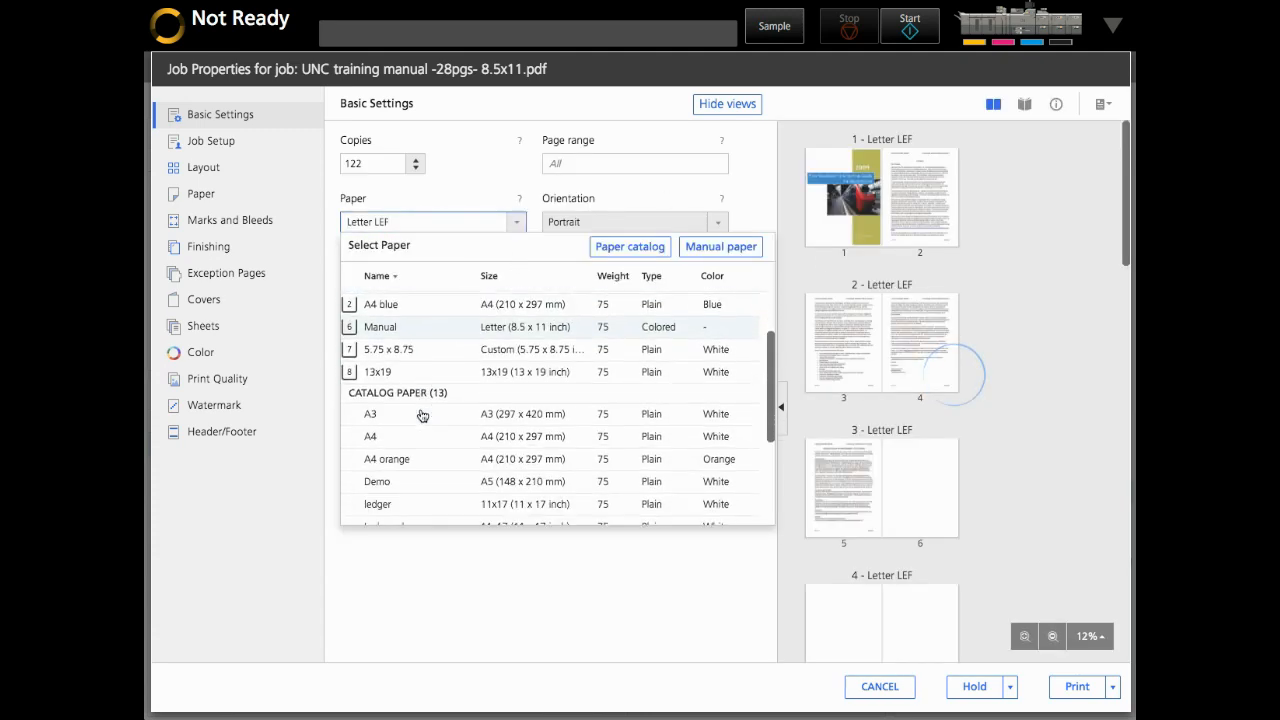
scroll(422, 415, down, 4)
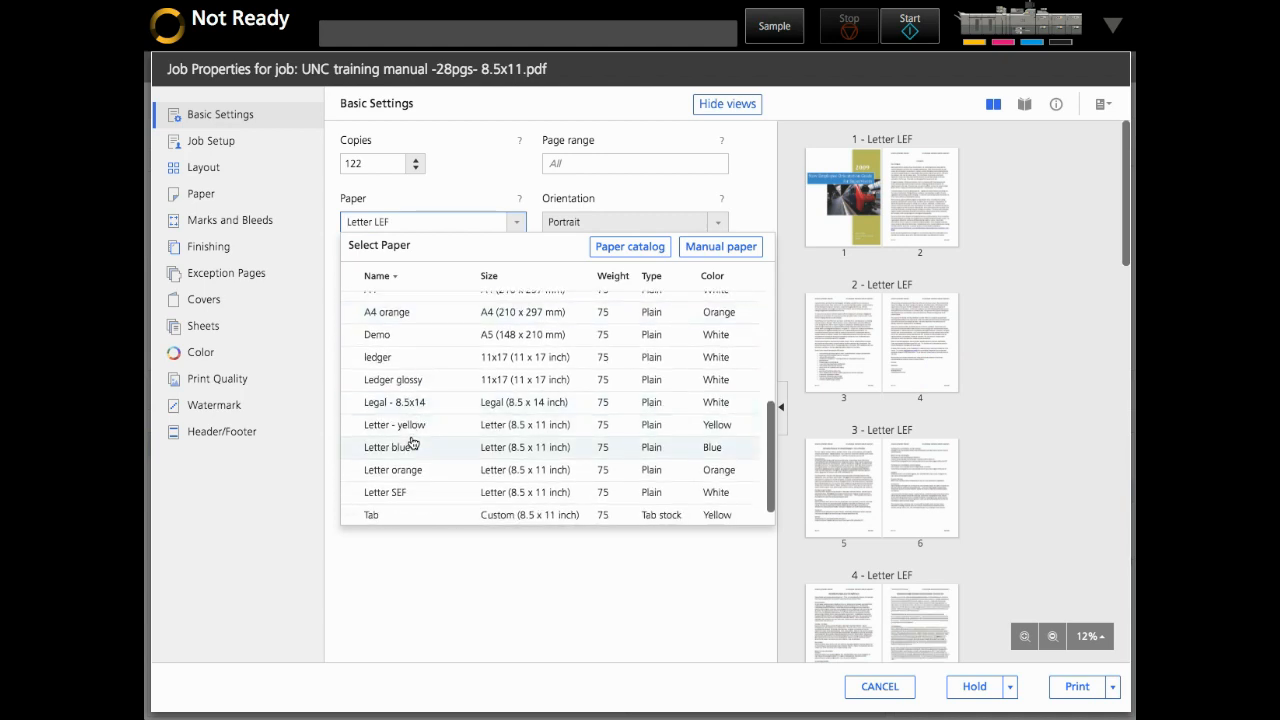
click(390, 447)
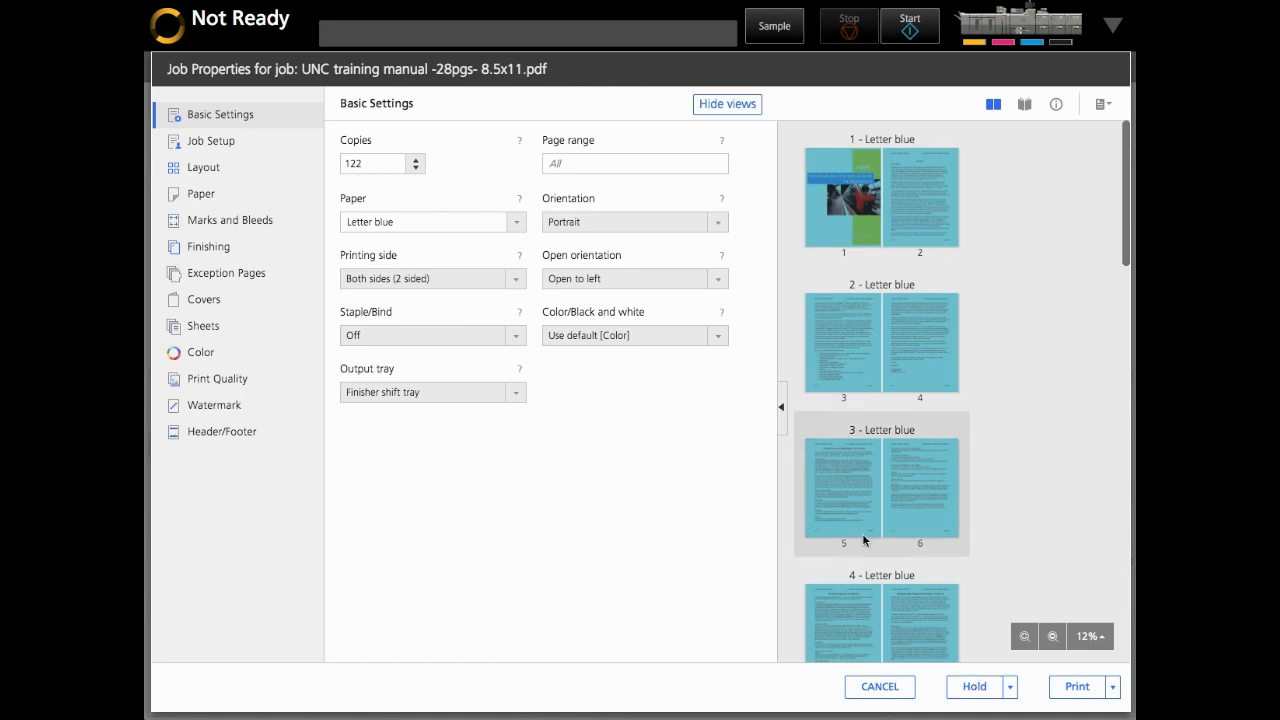
click(1077, 687)
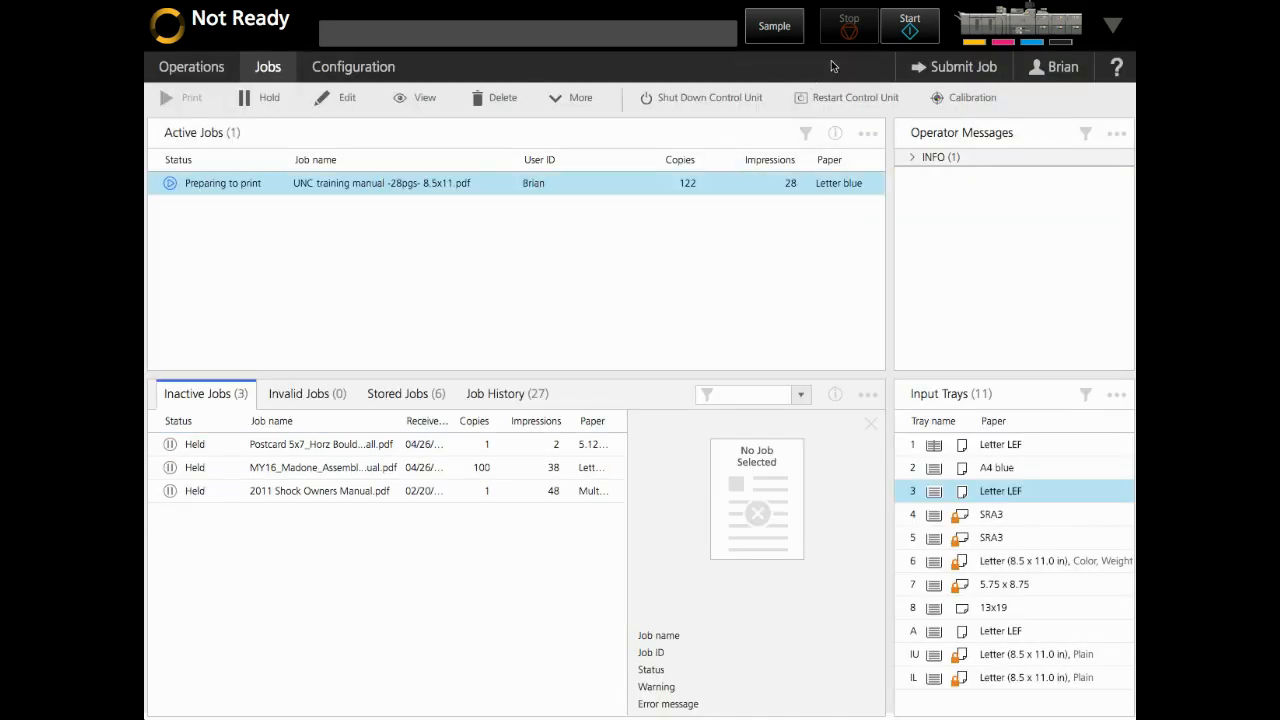
Start the printer, clear the D313 missing-paper error, and load Letter blue in tray 3
click(911, 27)
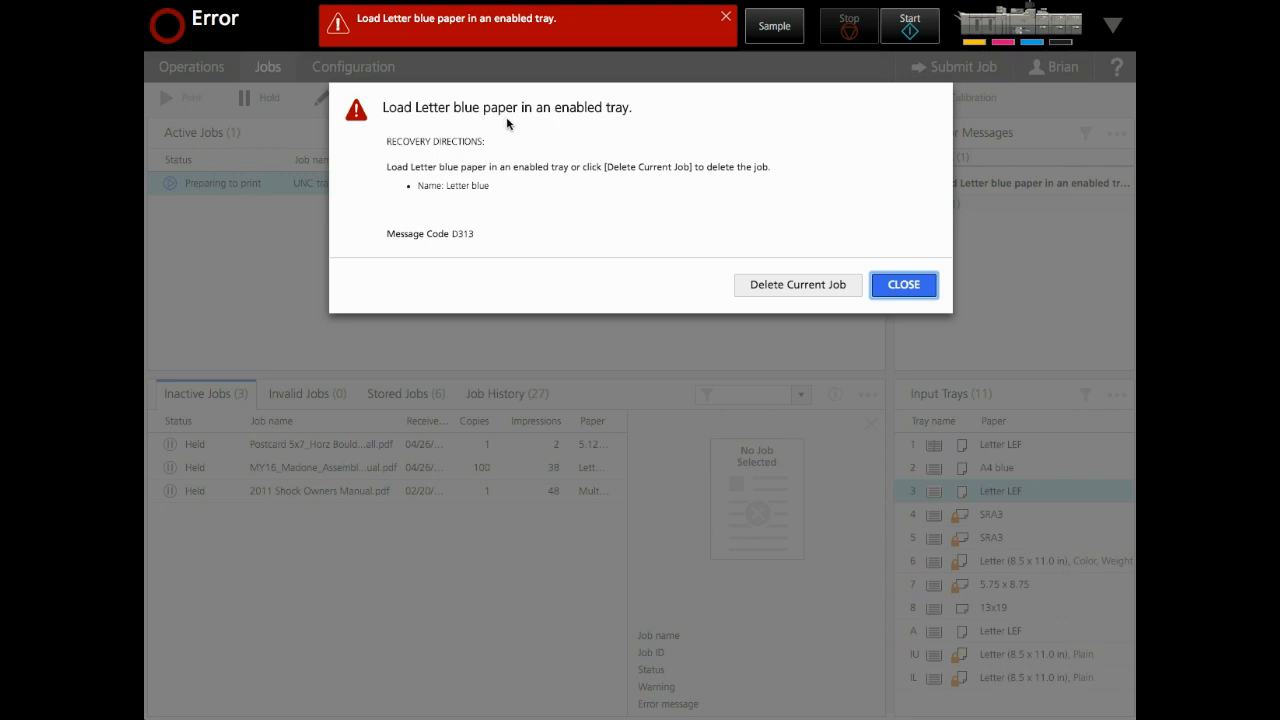
click(901, 288)
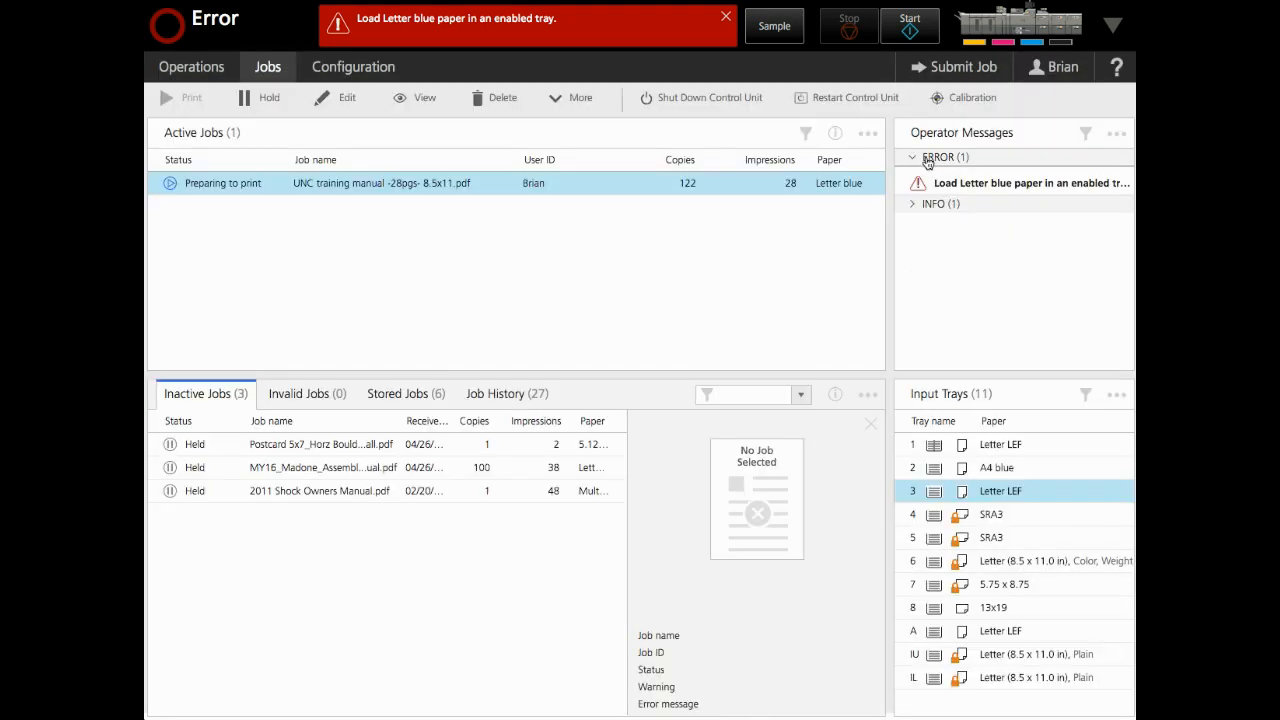
click(971, 184)
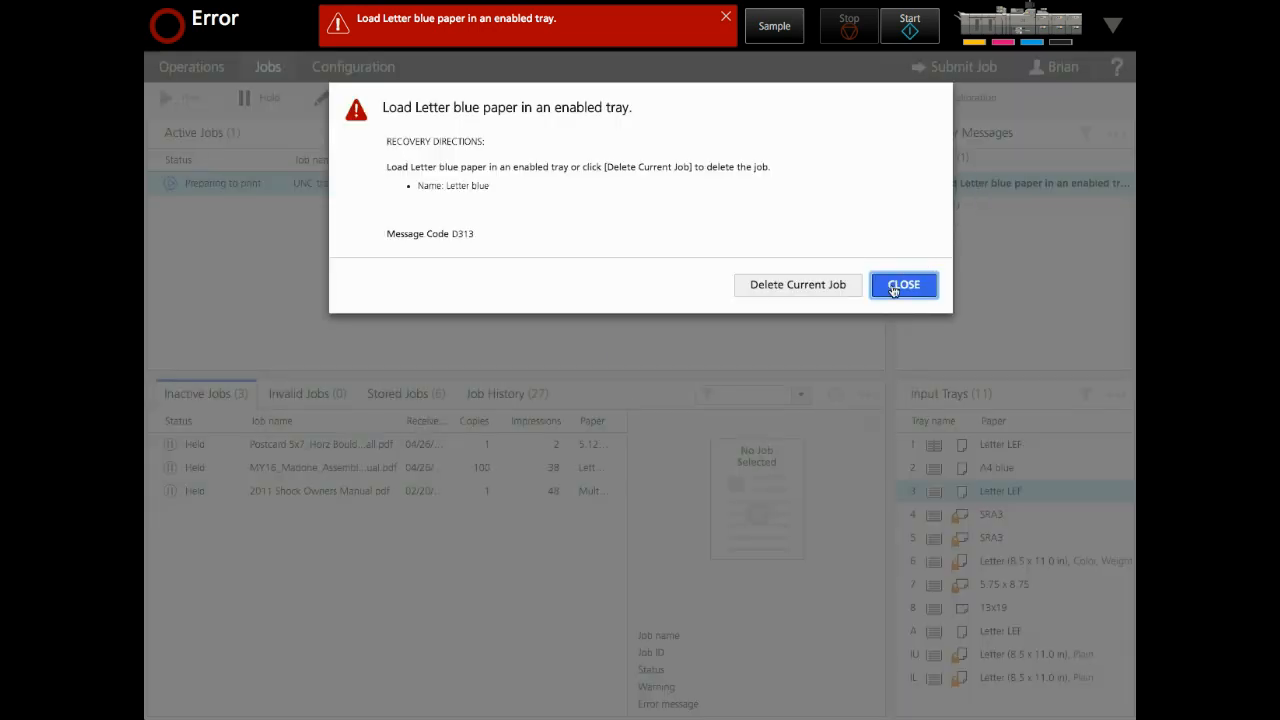
click(901, 286)
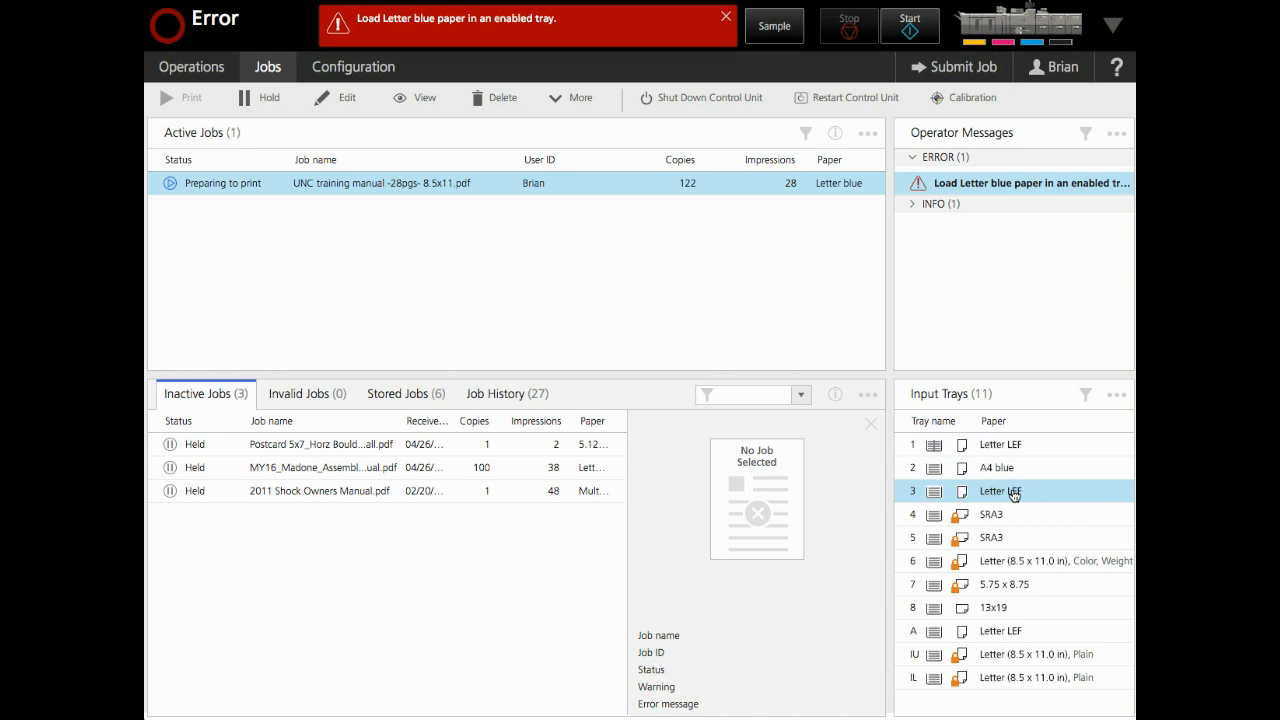
click(1014, 494)
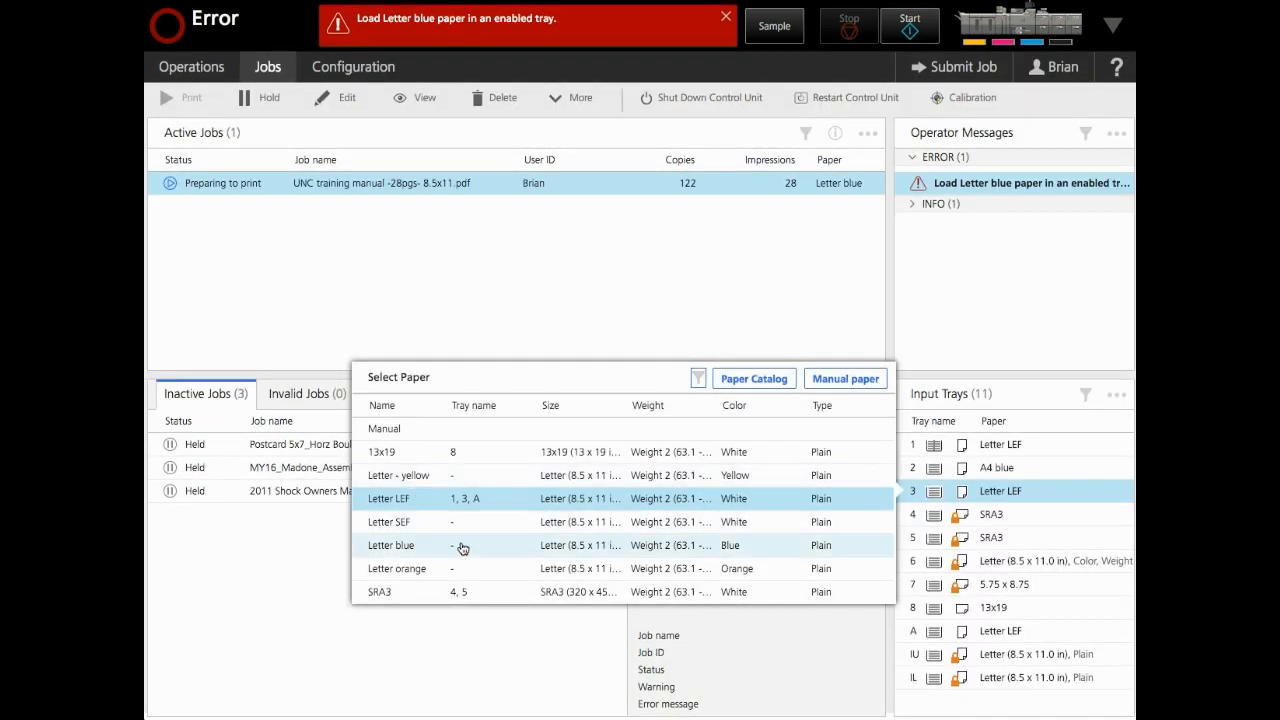
click(461, 546)
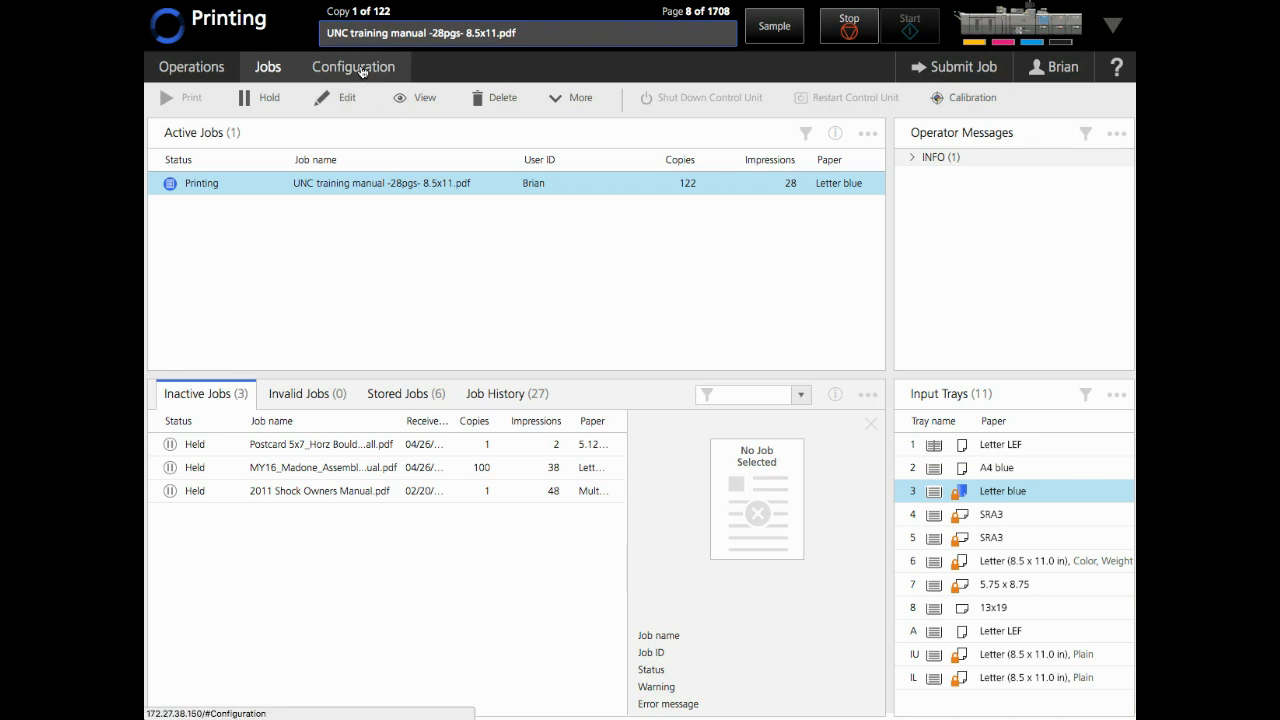
Browse Calibration, Printer Presets, Virtual Printers, Processing options and Color Management settings, ending on Profiles
click(362, 71)
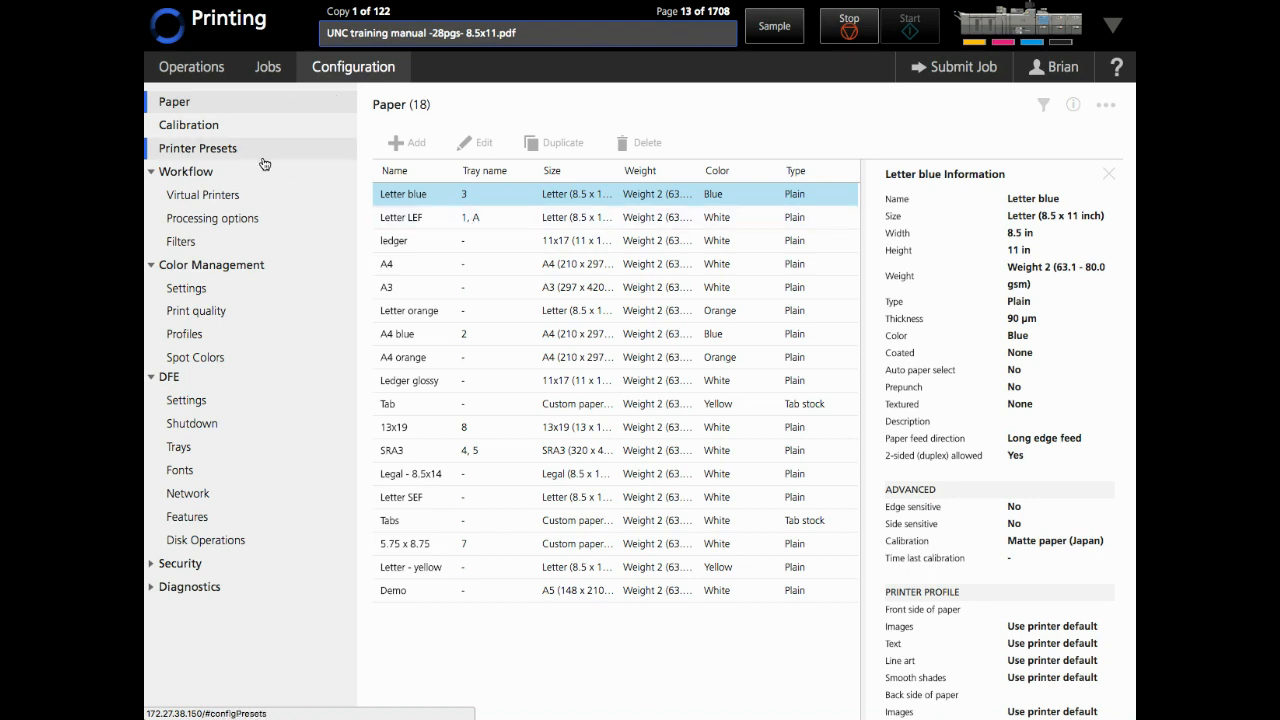
click(198, 130)
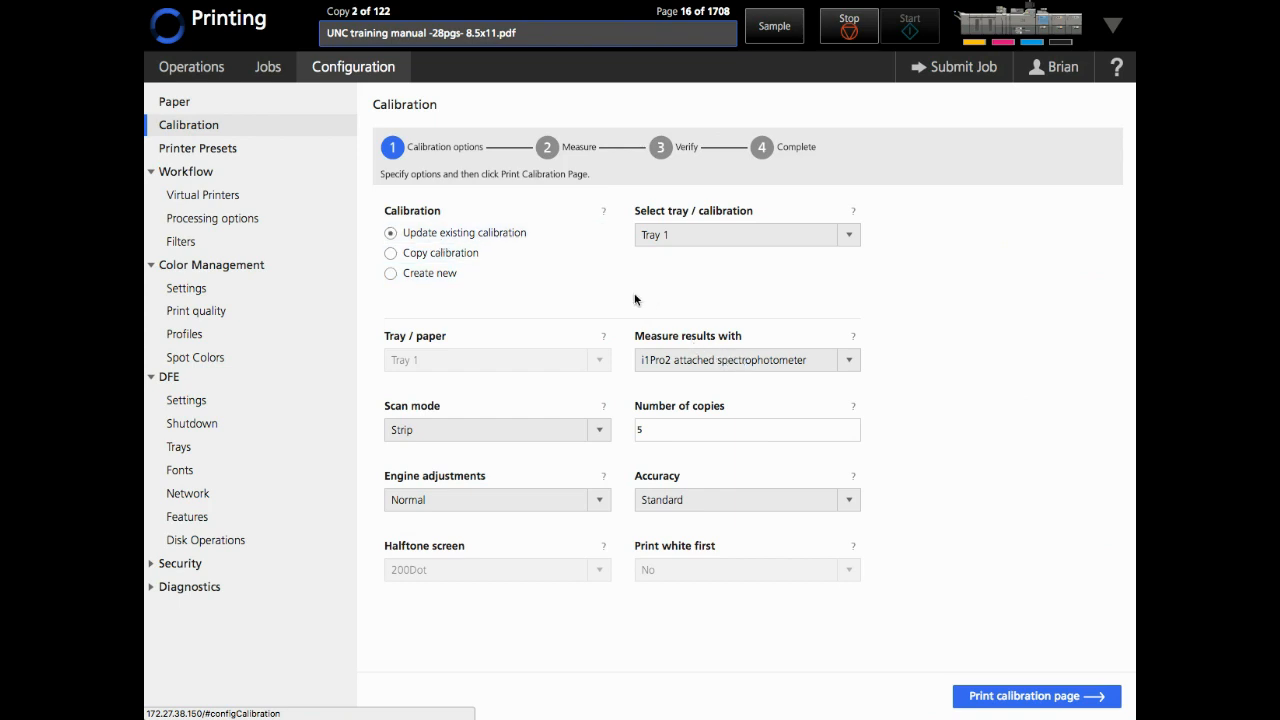
click(214, 155)
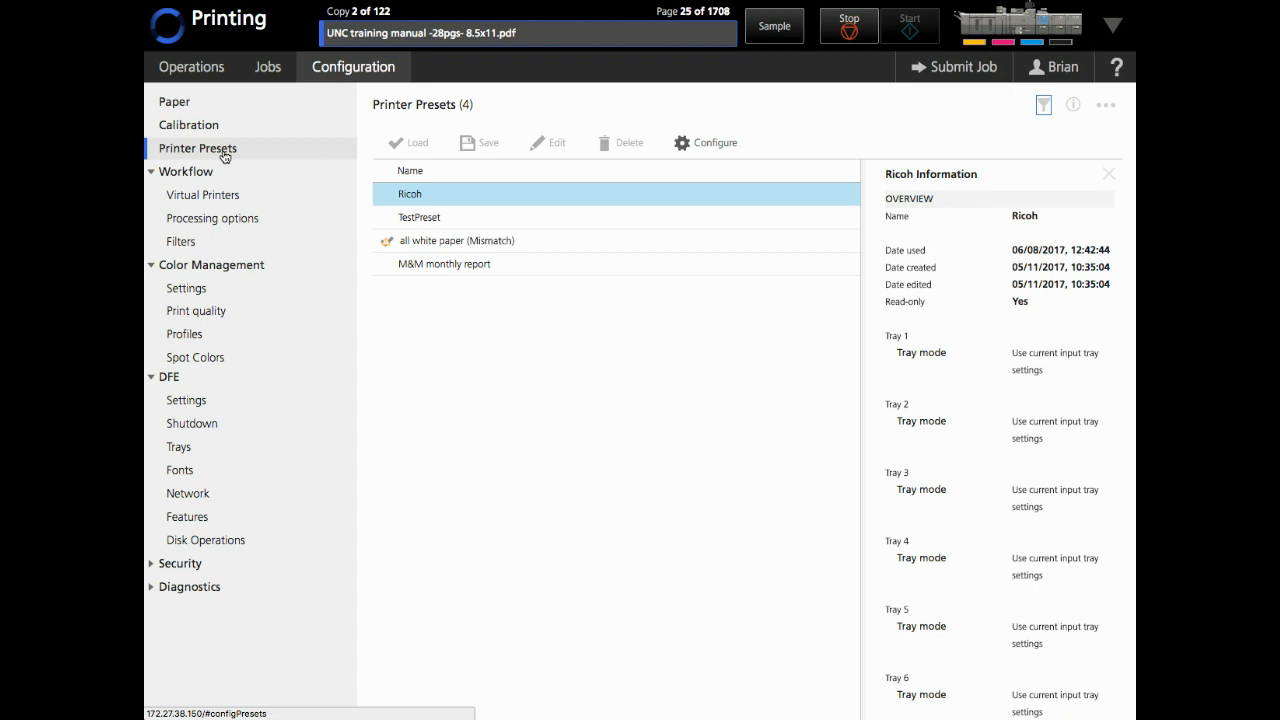
click(218, 200)
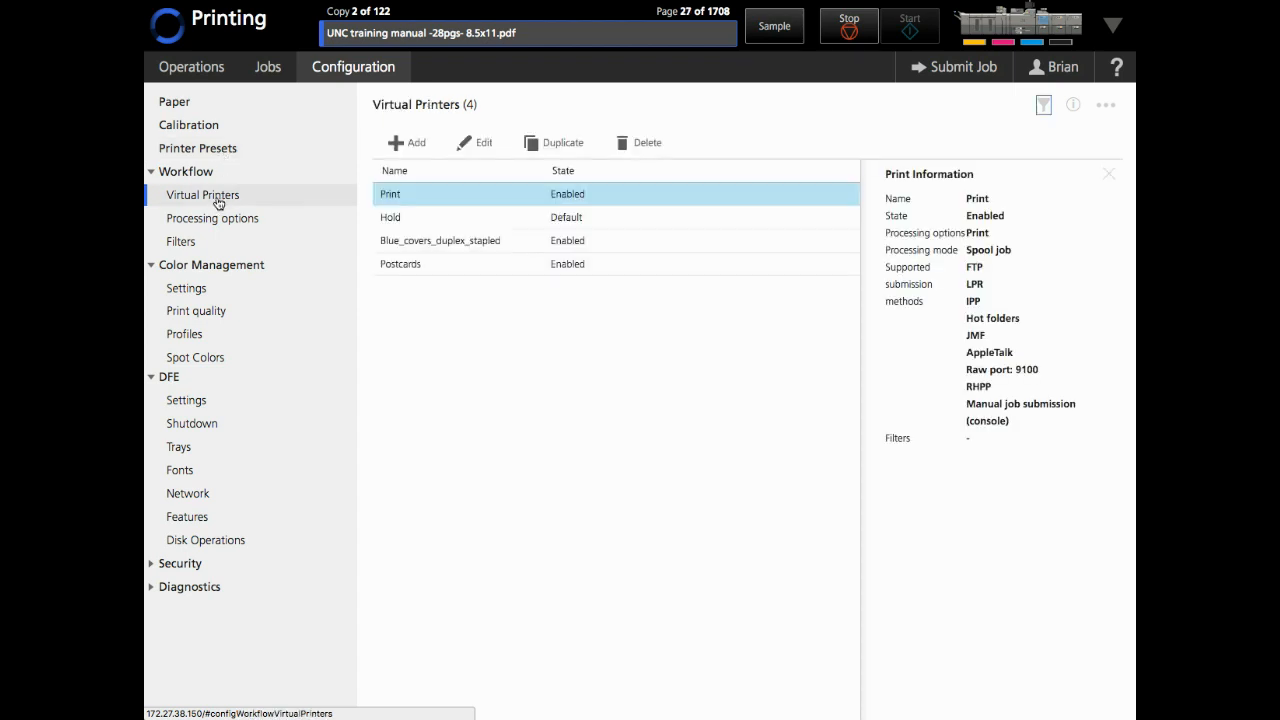
click(218, 220)
click(206, 290)
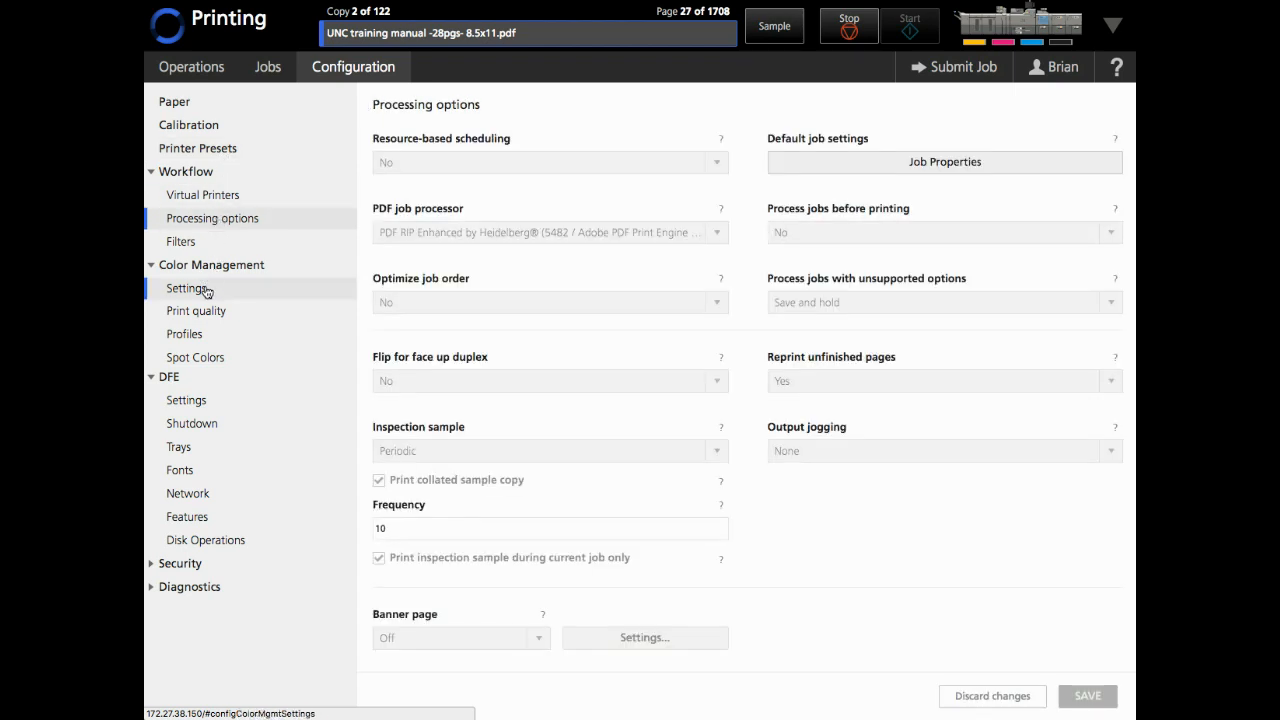
click(207, 334)
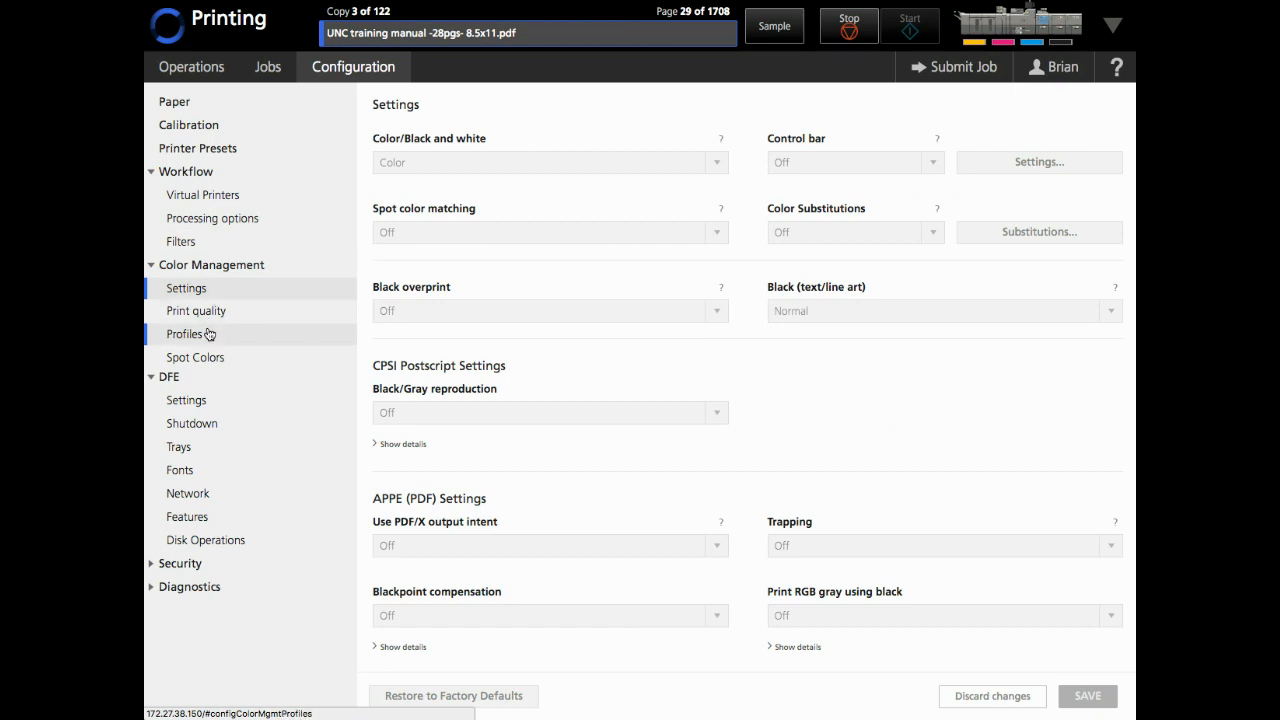